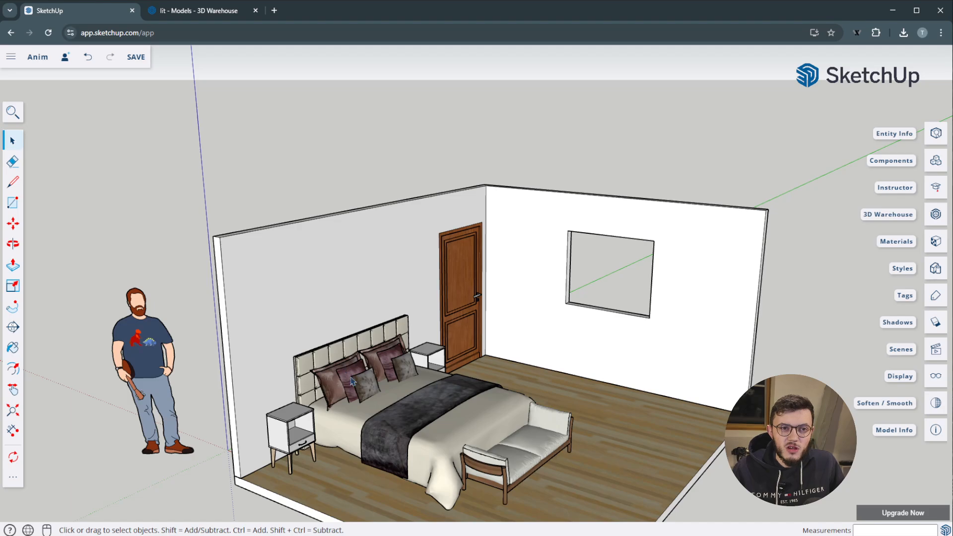
pyautogui.scroll(-2, 351, 380)
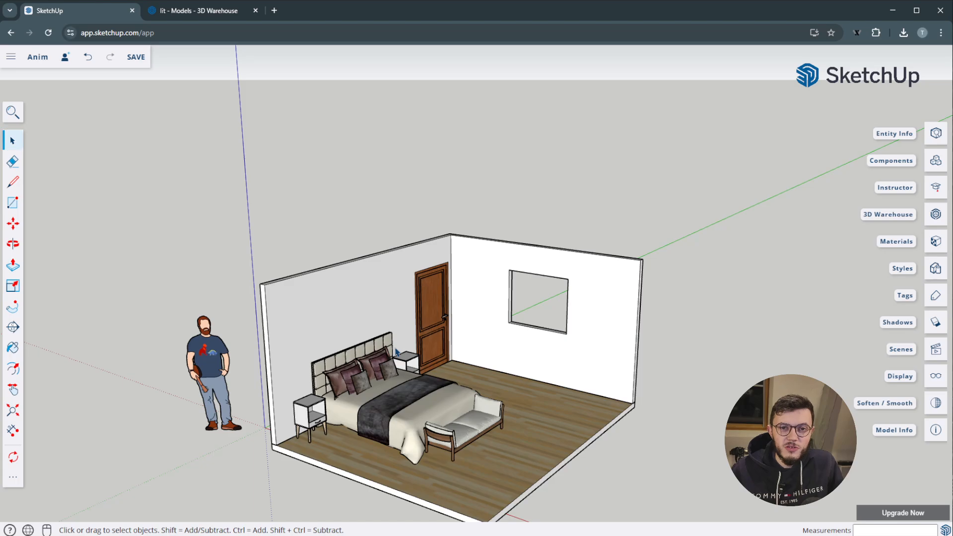
pyautogui.scroll(3, 546, 334)
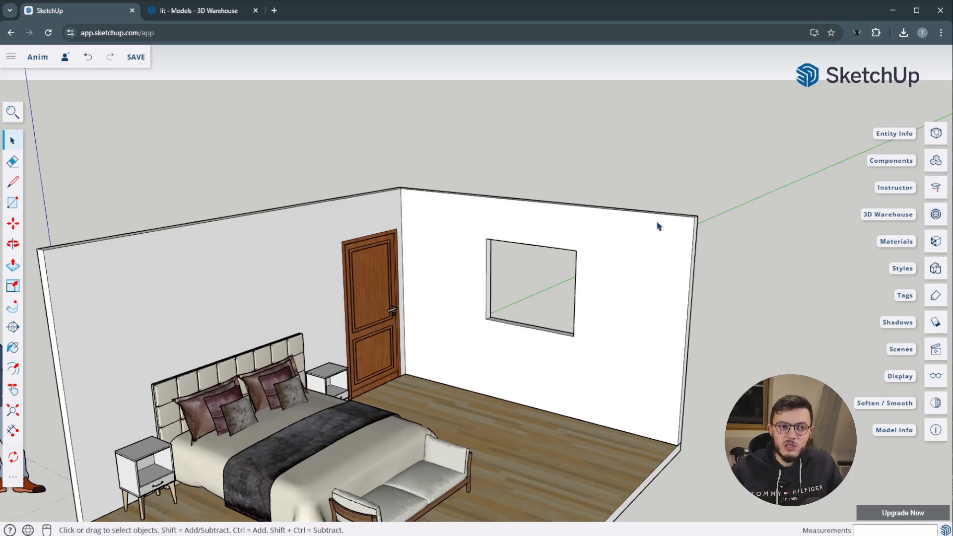
pyautogui.scroll(-3, 302, 418)
pyautogui.scroll(5, 299, 432)
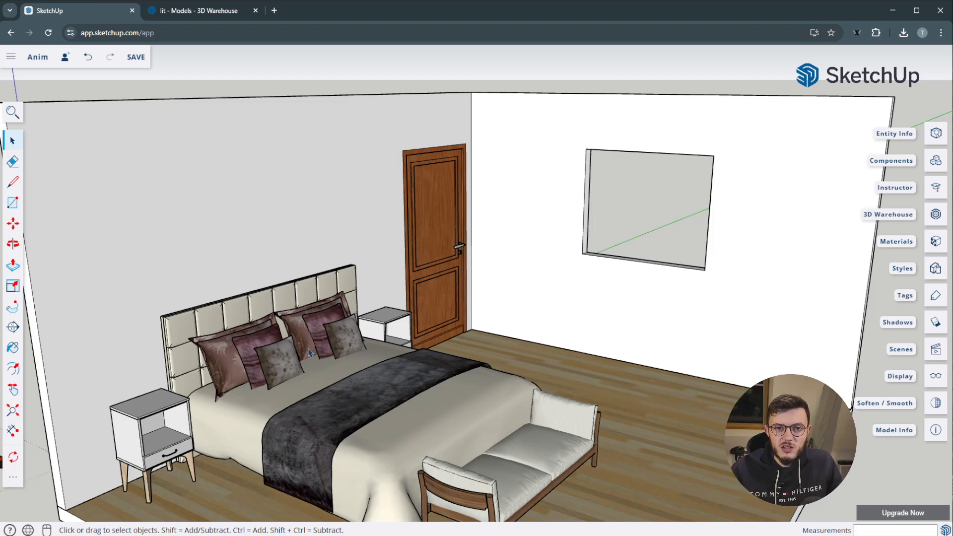
pyautogui.rightClick(341, 353)
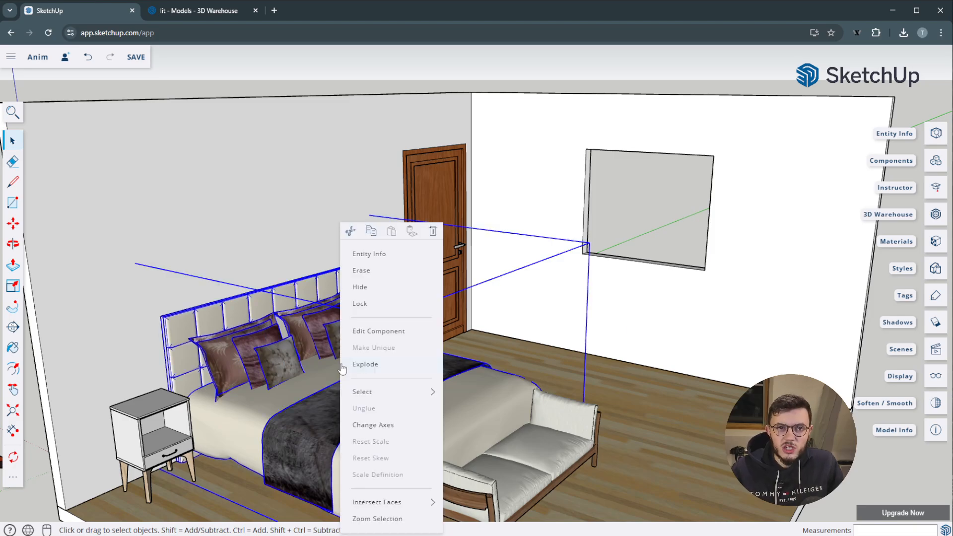
pyautogui.click(842, 282)
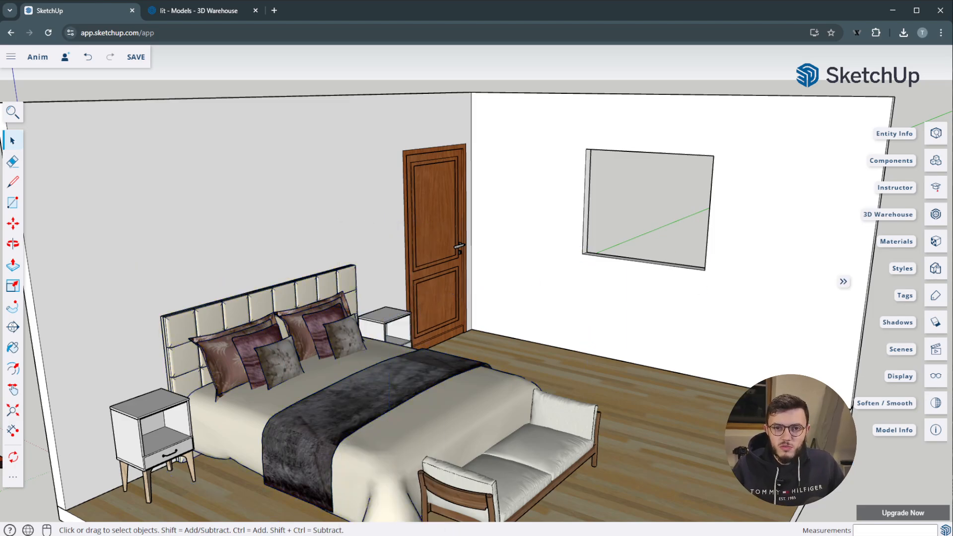
pyautogui.scroll(-5, 597, 352)
pyautogui.scroll(5, 570, 199)
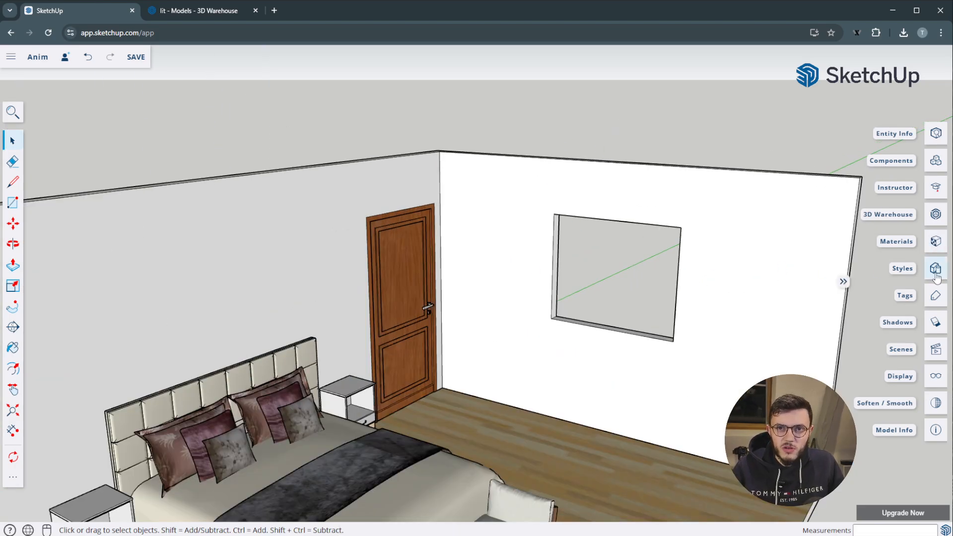
pyautogui.click(937, 242)
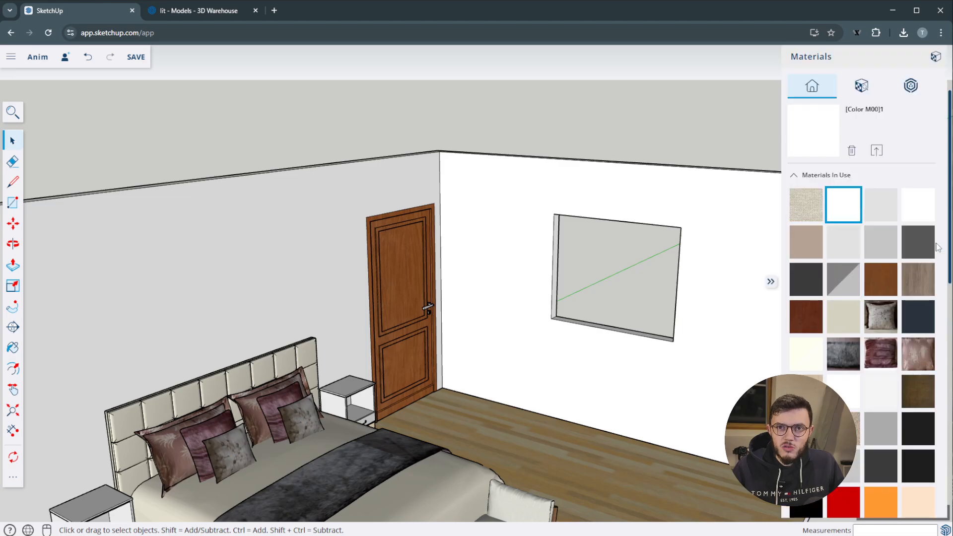
pyautogui.click(937, 59)
# Search 3D Warehouse for "Fenetre" and import the dark-framed, two-pane window model
pyautogui.click(936, 214)
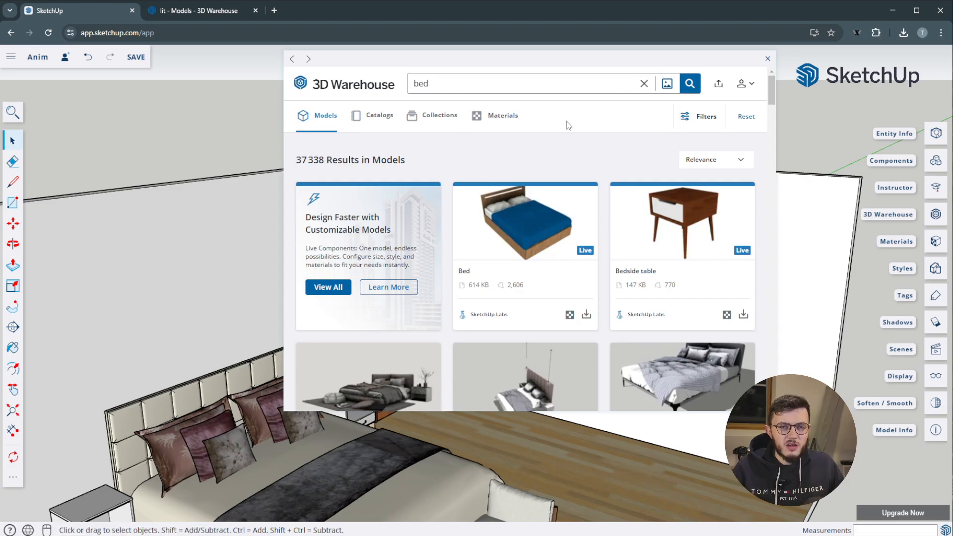
pyautogui.click(643, 84)
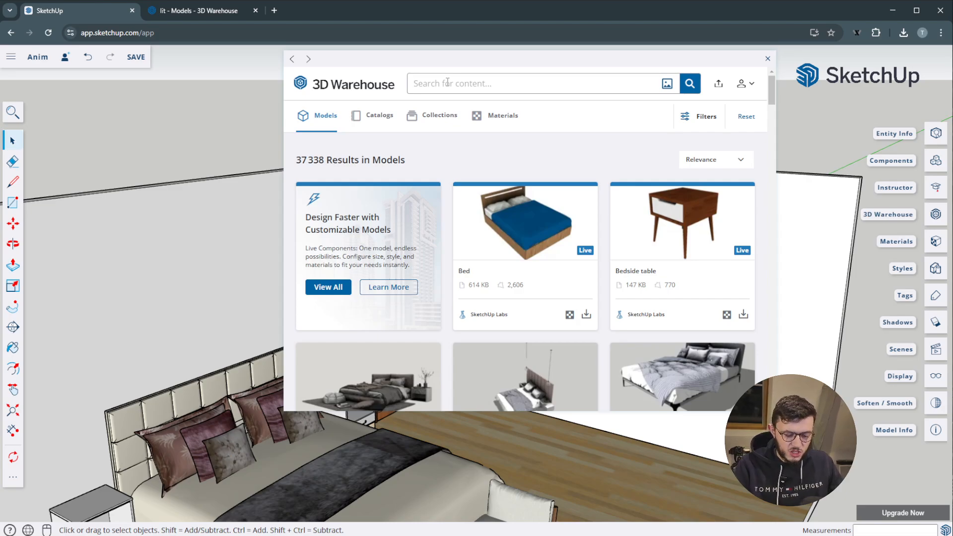
pyautogui.write('Fenetre')
pyautogui.press('Return')
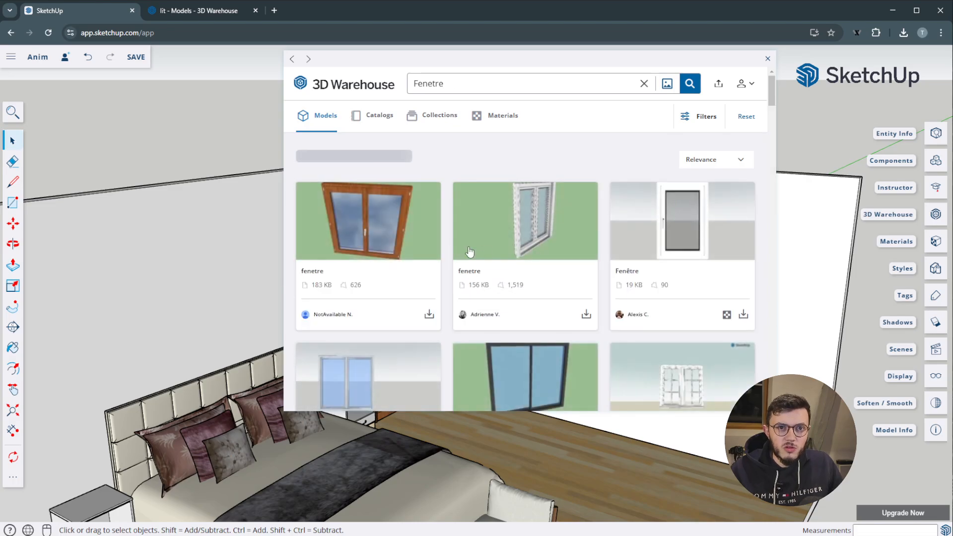
pyautogui.scroll(-2, 521, 248)
pyautogui.click(587, 373)
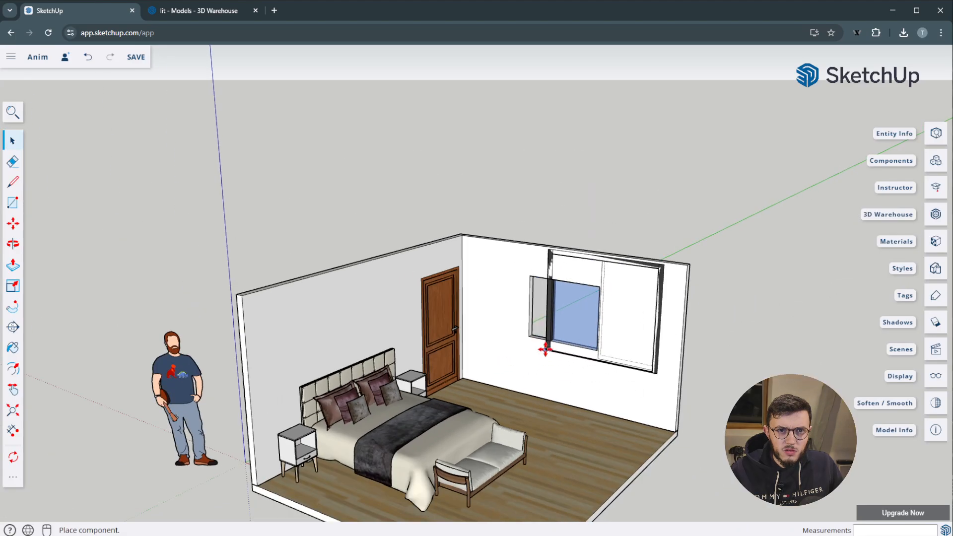
# Place the window component with its bottom corner on the lower corner of the wall opening nearest the door
pyautogui.scroll(6, 512, 359)
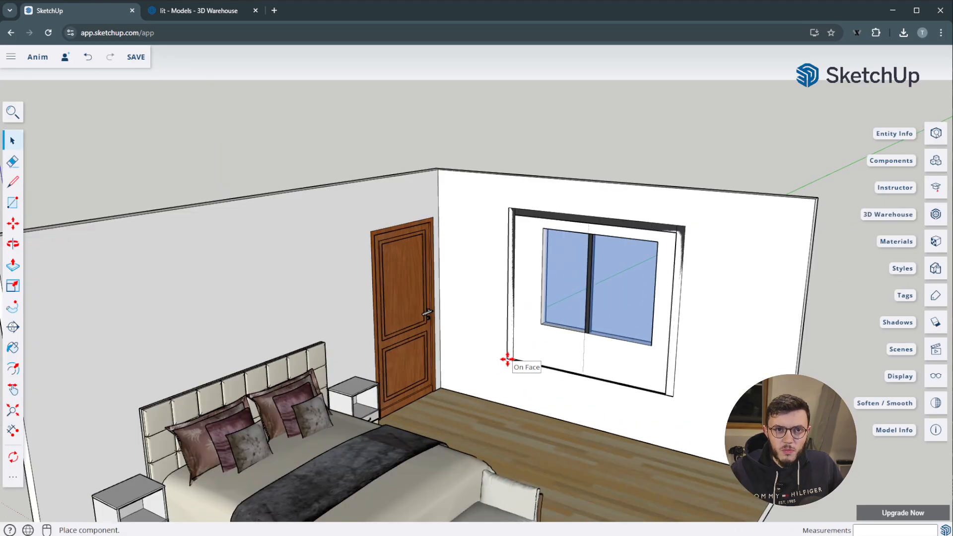
pyautogui.scroll(-5, 565, 313)
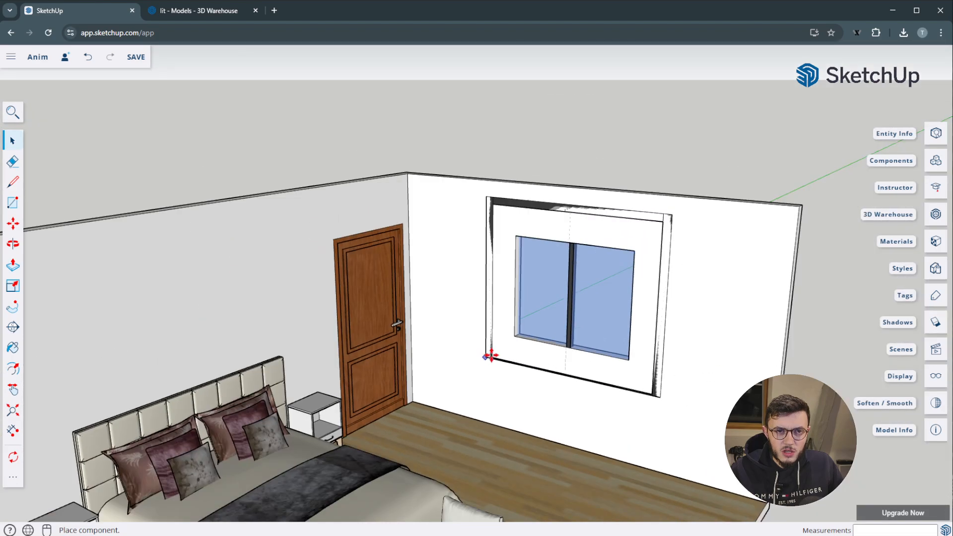
pyautogui.scroll(5, 505, 343)
pyautogui.scroll(5, 543, 316)
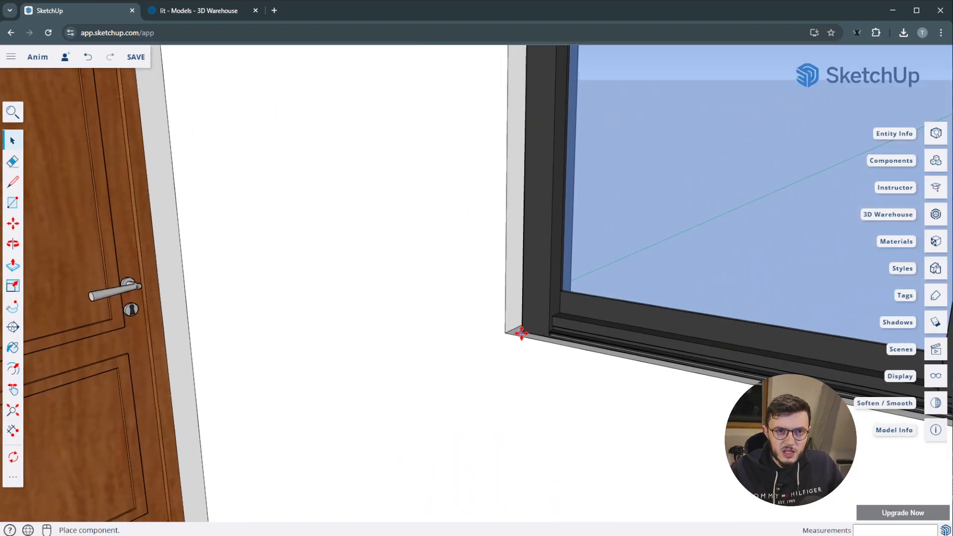
pyautogui.click(506, 333)
# Try scaling the window uniformly from its upper corners far from the door and its lower corner nearest the door
pyautogui.scroll(-8, 505, 333)
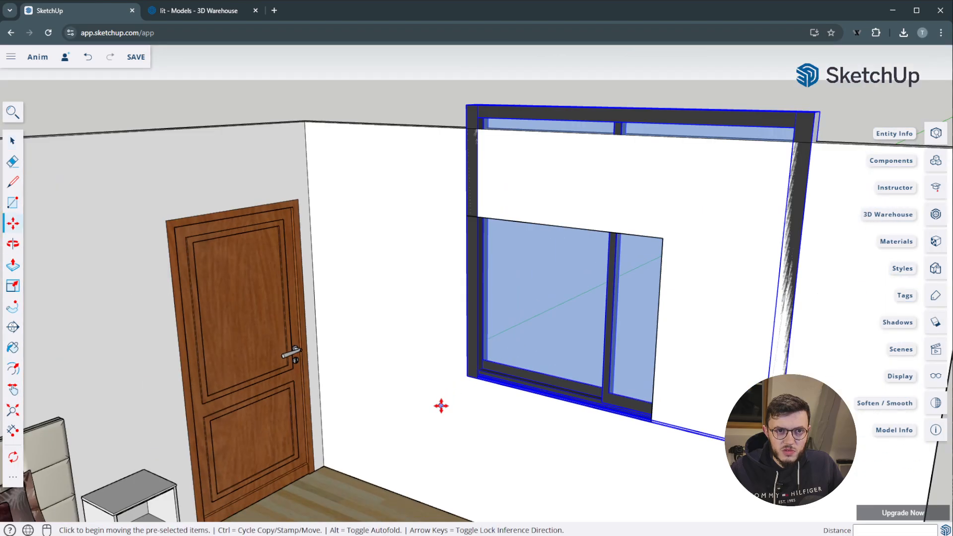
pyautogui.scroll(4, 570, 397)
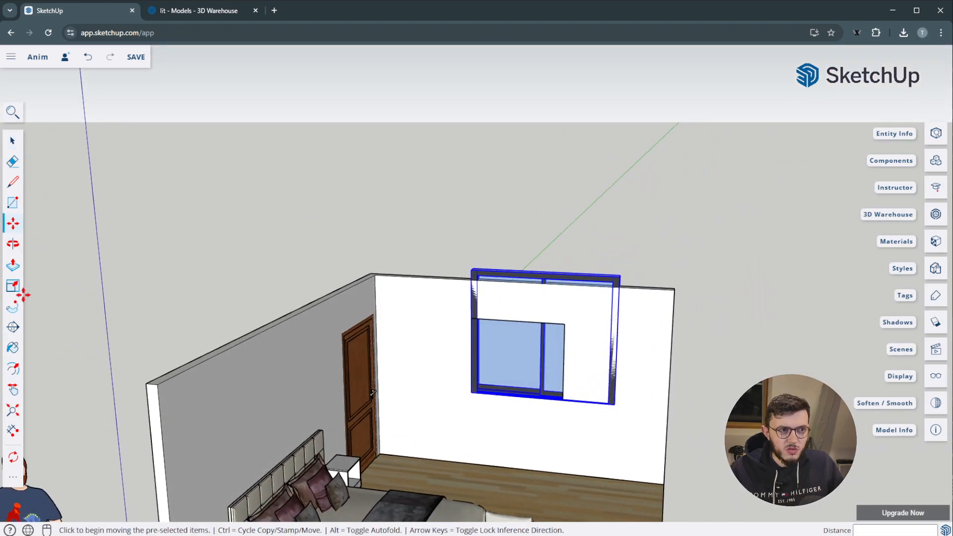
pyautogui.click(13, 287)
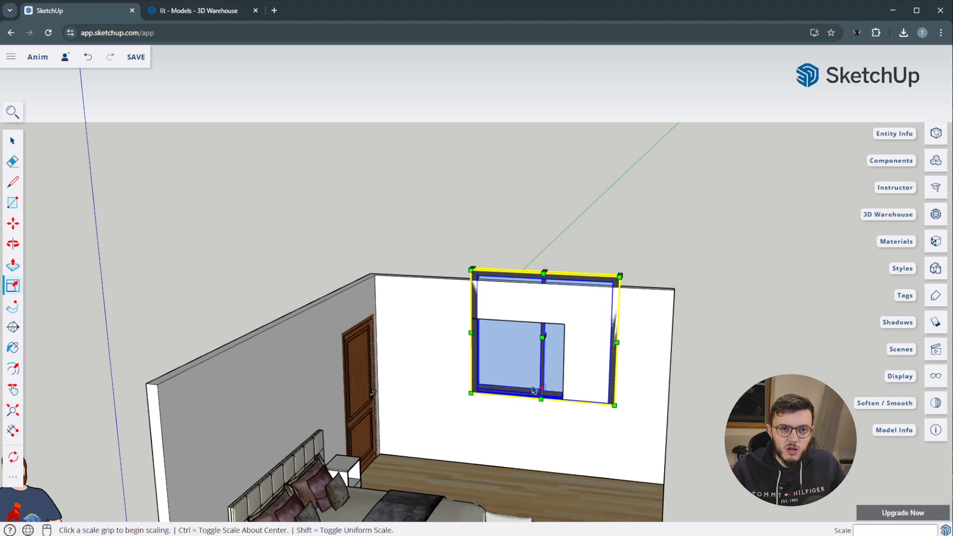
pyautogui.scroll(3, 615, 360)
pyautogui.scroll(2, 595, 330)
pyautogui.scroll(-3, 532, 309)
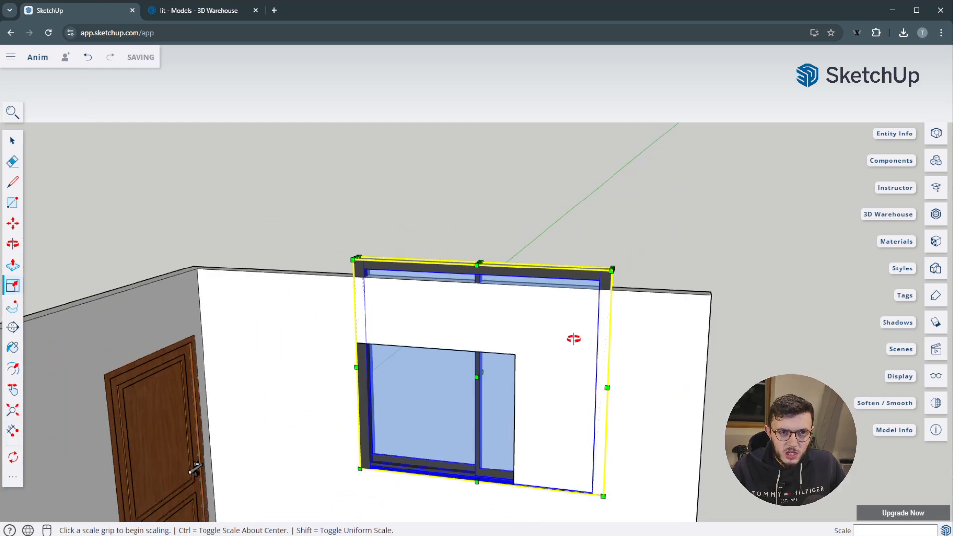
pyautogui.moveTo(573, 339); pyautogui.dragTo(389, 360, button='middle')
pyautogui.moveTo(388, 360); pyautogui.dragTo(447, 373)
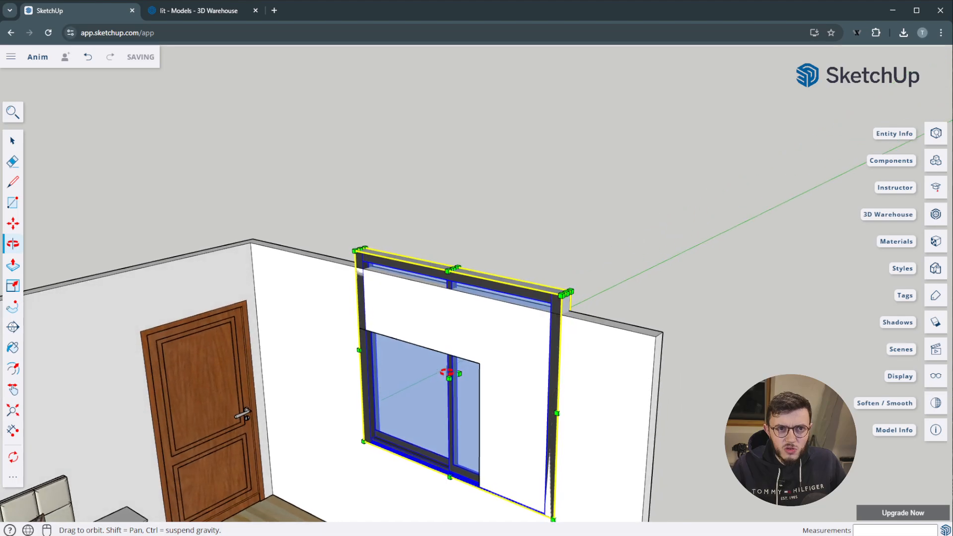
pyautogui.press('s')
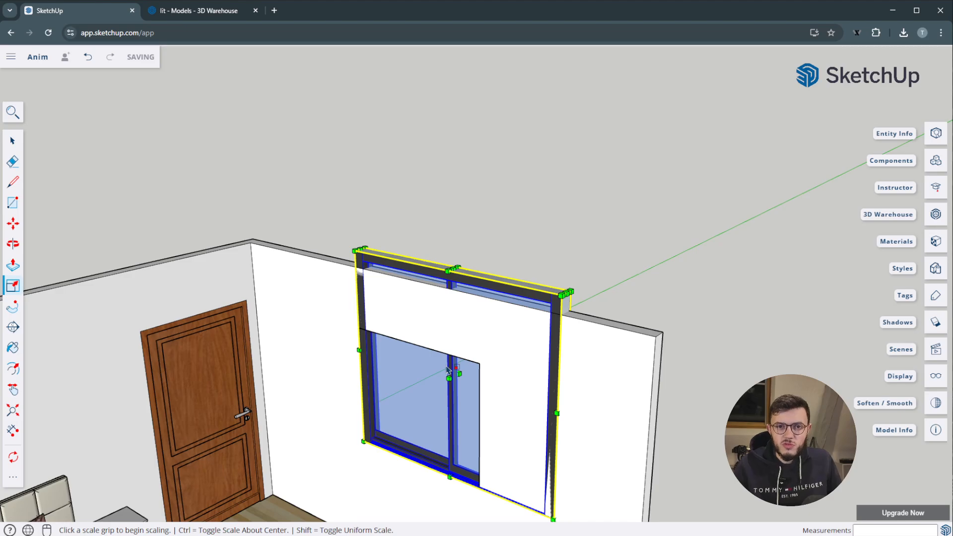
pyautogui.click(571, 291)
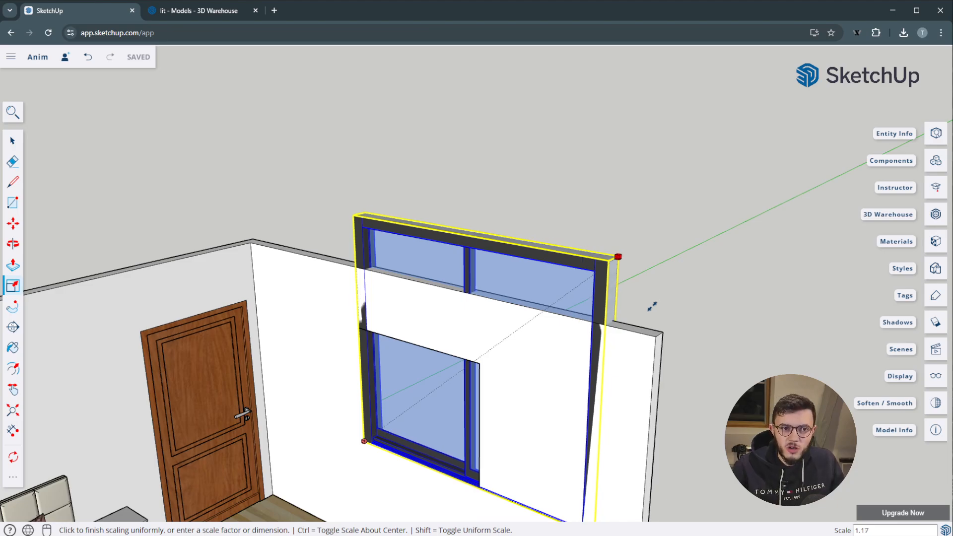
pyautogui.press('Escape')
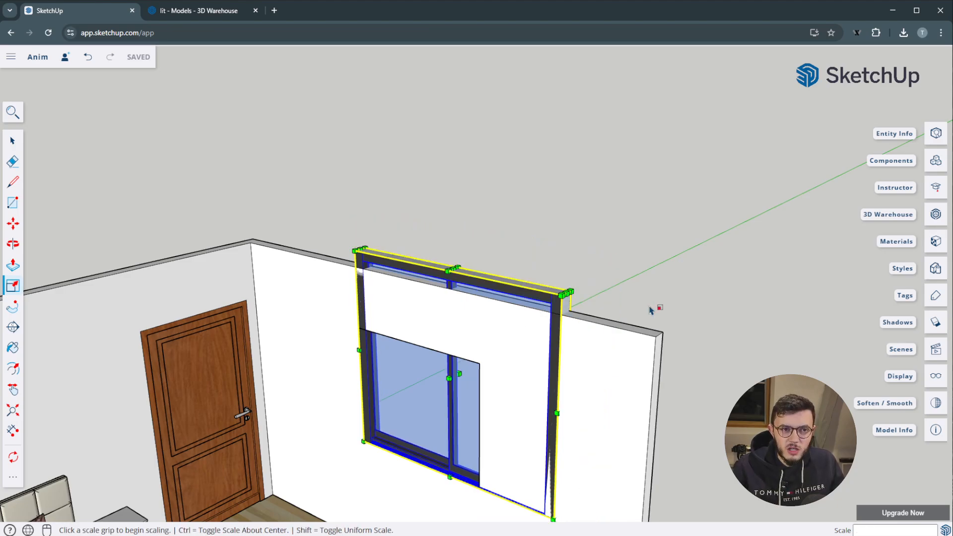
pyautogui.click(566, 293)
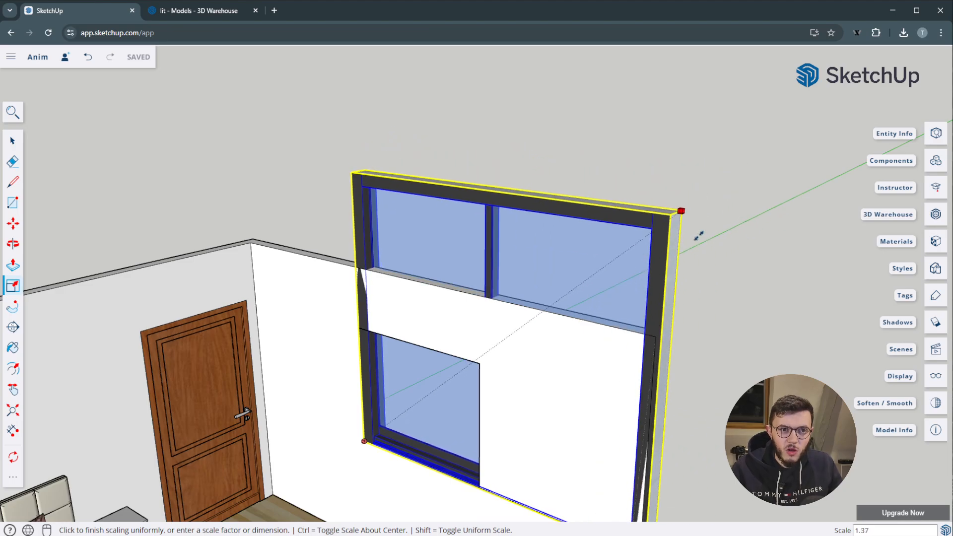
pyautogui.press('Escape')
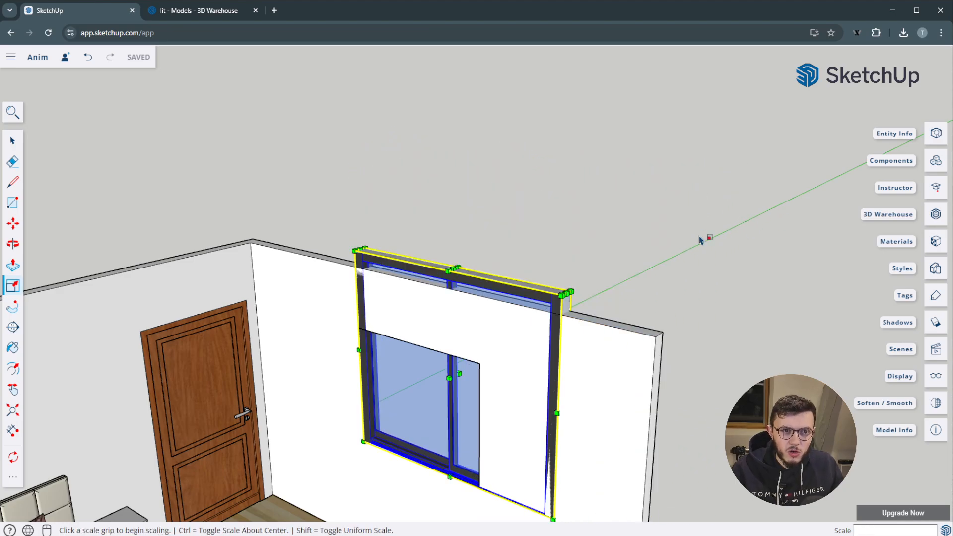
pyautogui.click(366, 440)
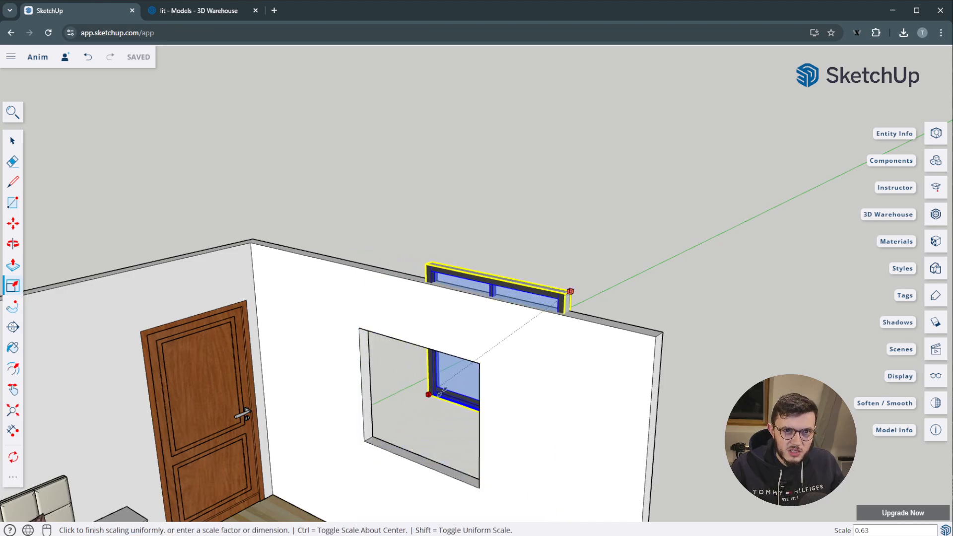
pyautogui.press('Escape')
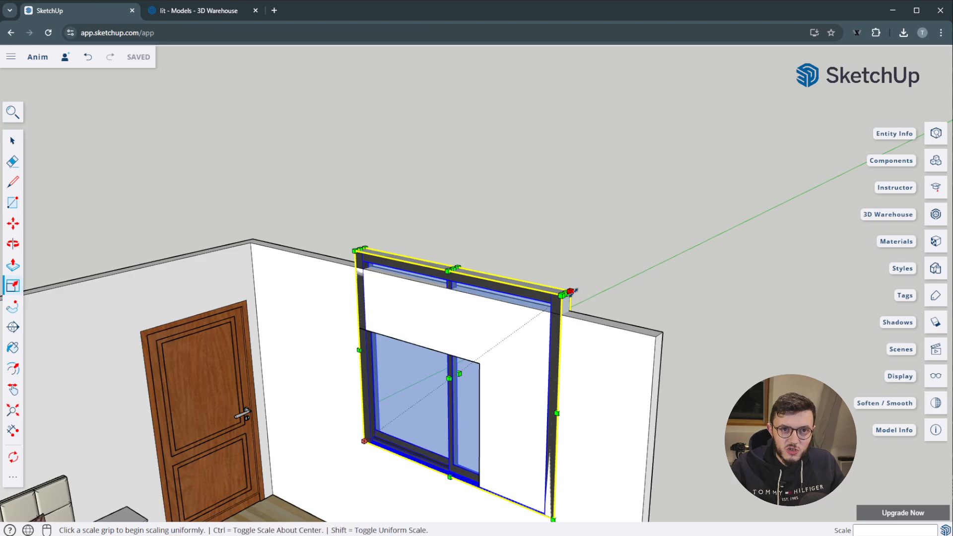
# Try scaling the window's width from the middle of each of its two vertical sides
pyautogui.press('o')
pyautogui.moveTo(485, 430); pyautogui.dragTo(528, 442)
pyautogui.press('s')
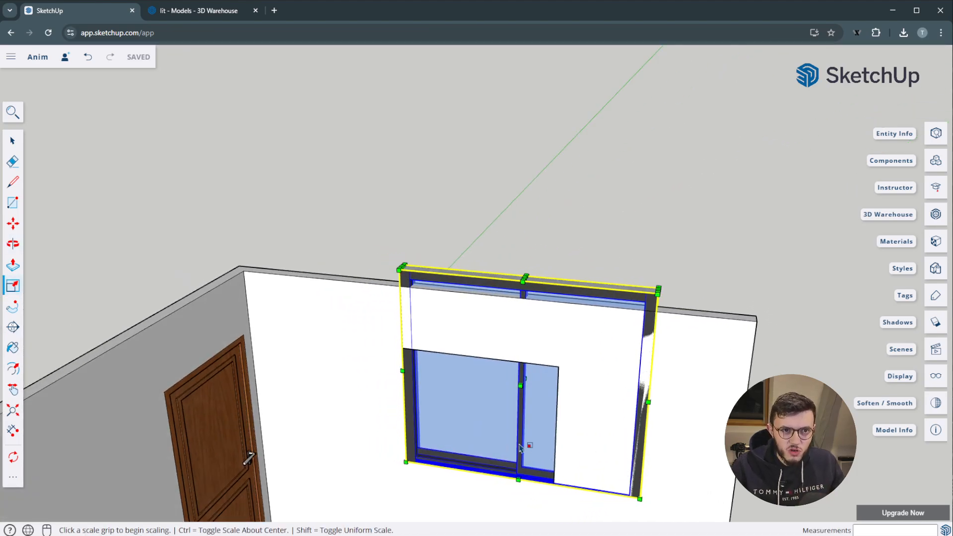
pyautogui.scroll(3, 420, 379)
pyautogui.moveTo(420, 379); pyautogui.dragTo(380, 336, button='middle')
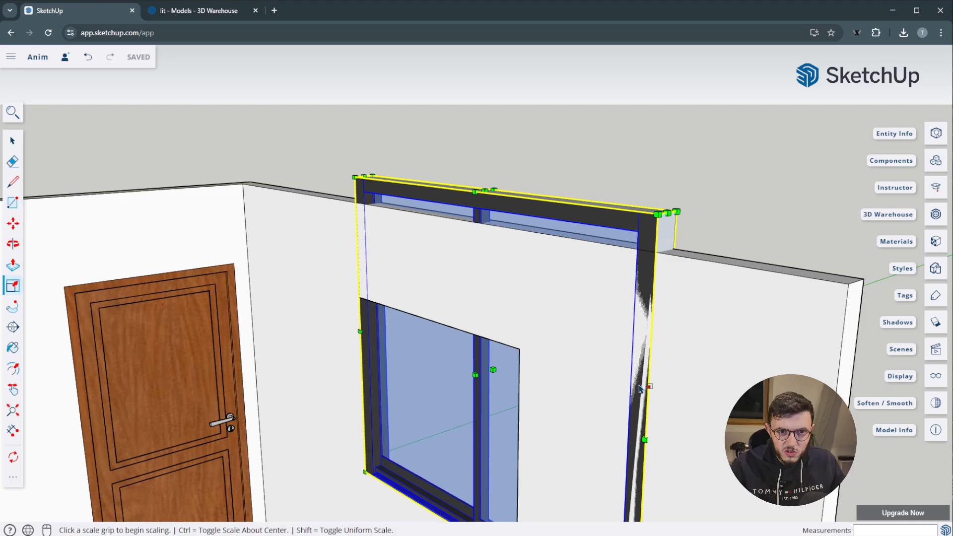
pyautogui.scroll(-2, 533, 404)
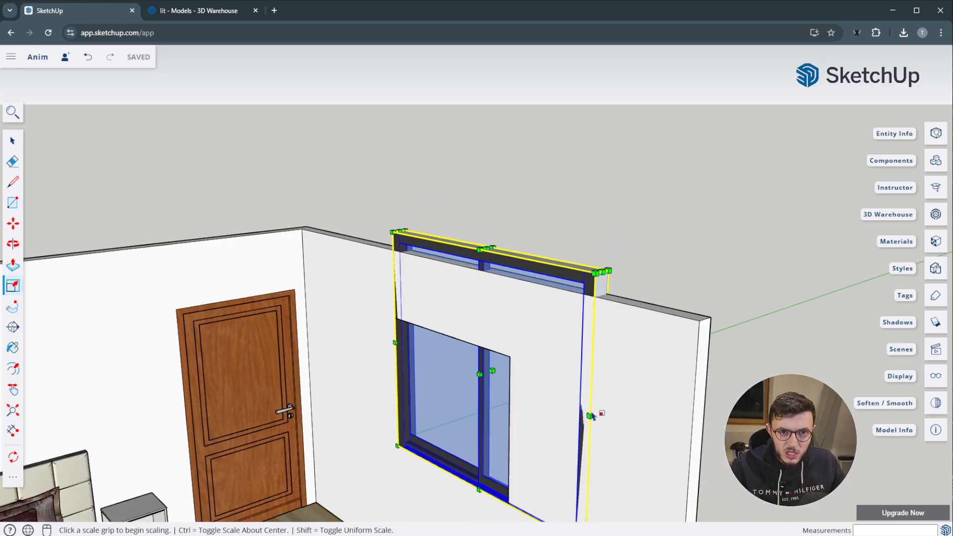
pyautogui.click(603, 412)
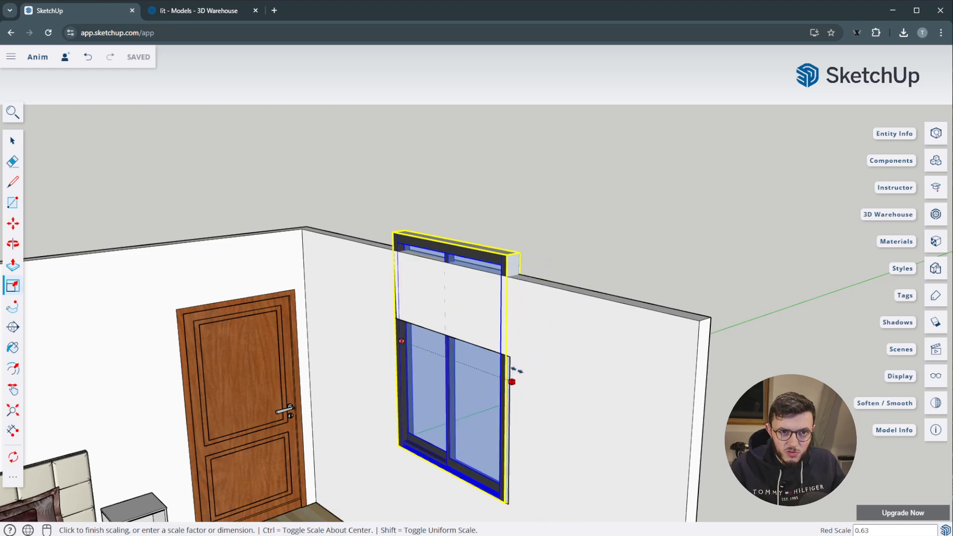
pyautogui.click(593, 414)
pyautogui.click(420, 344)
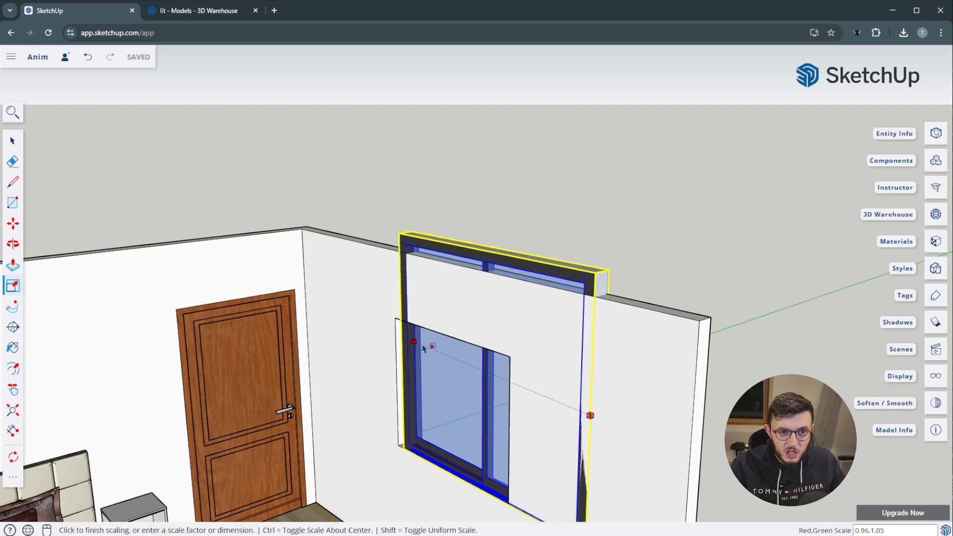
pyautogui.click(445, 358)
pyautogui.scroll(-2, 516, 404)
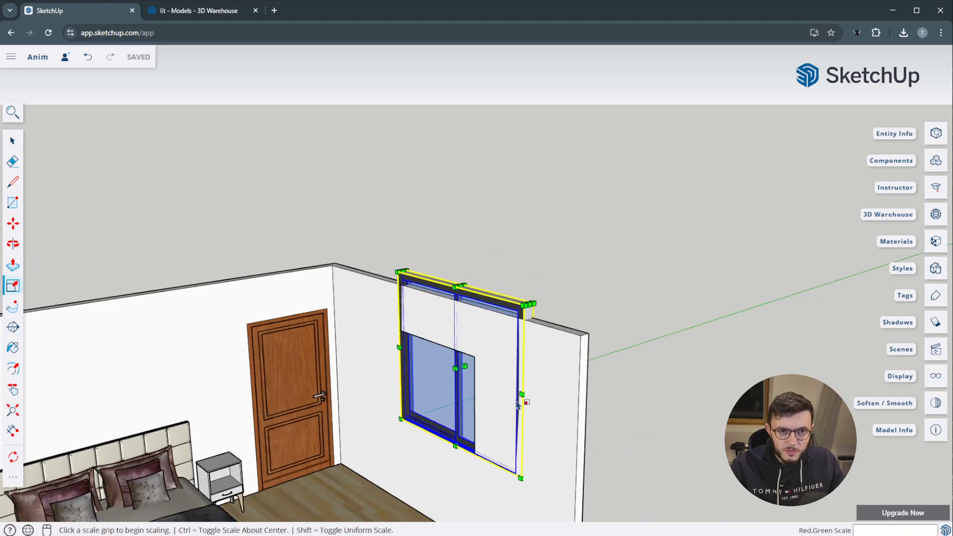
# Move the window component straight up by about 0.89 m from its place in the wall opening
pyautogui.moveTo(517, 405); pyautogui.dragTo(460, 401, button='middle')
pyautogui.scroll(2, 461, 402)
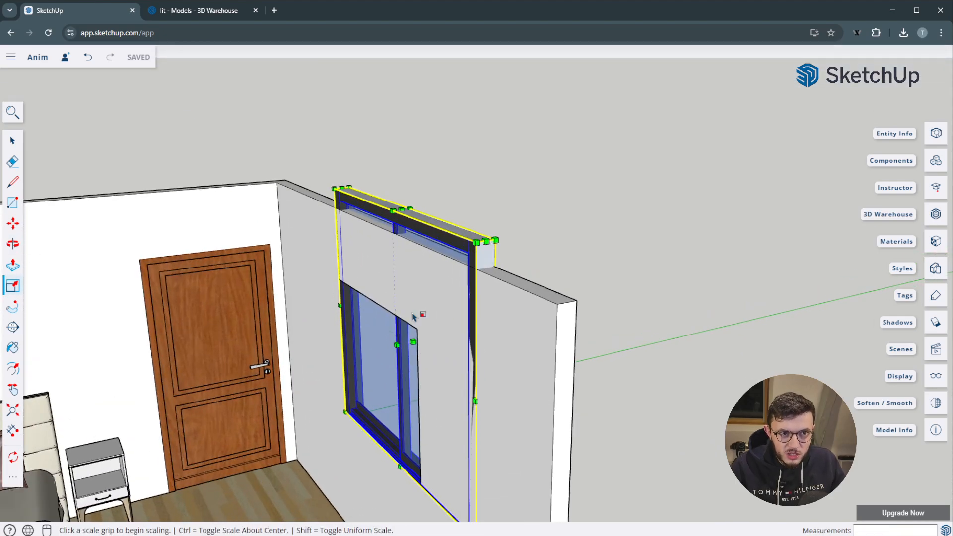
pyautogui.click(13, 224)
pyautogui.click(422, 223)
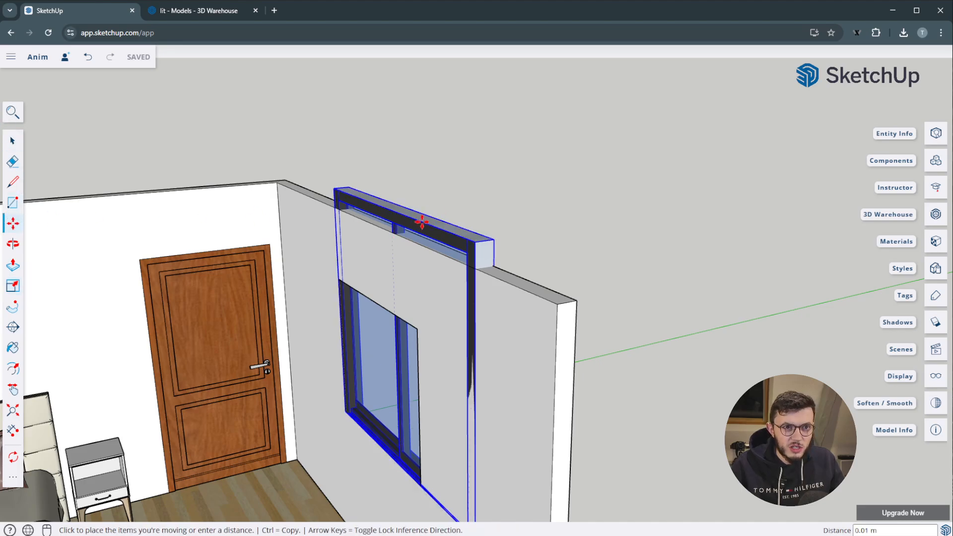
pyautogui.click(419, 46)
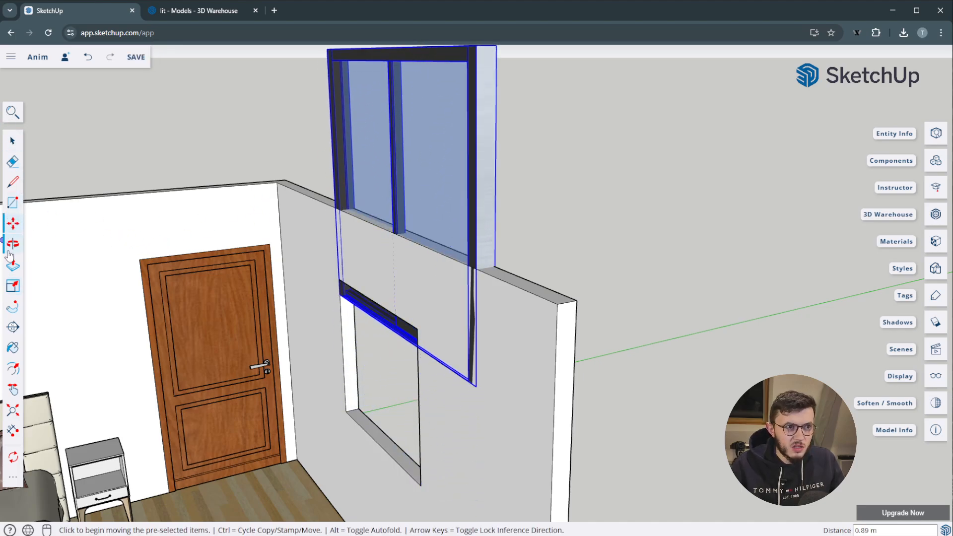
# Try scaling the window along the red axis from the middle of its vertical side far from the door
pyautogui.click(14, 286)
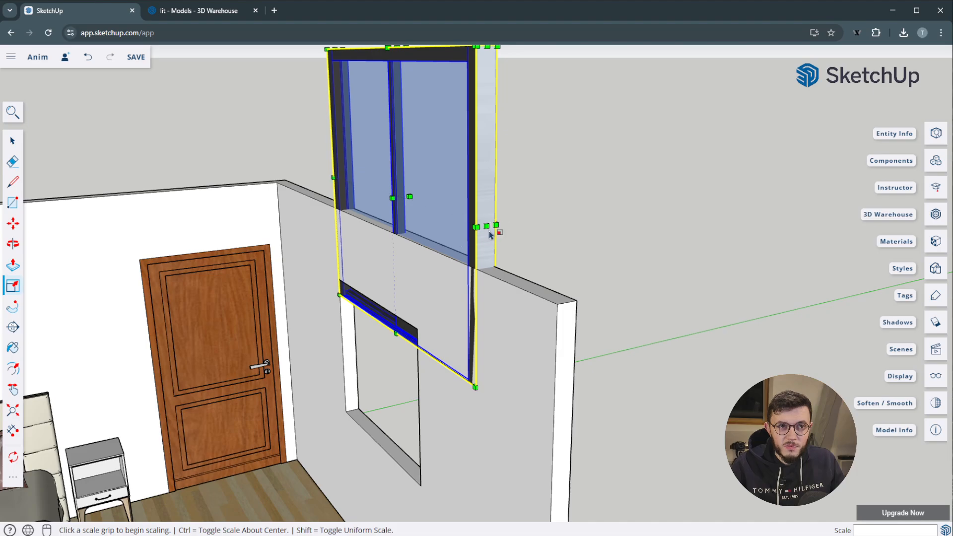
pyautogui.moveTo(490, 236); pyautogui.dragTo(460, 260, button='middle')
pyautogui.scroll(6, 460, 260)
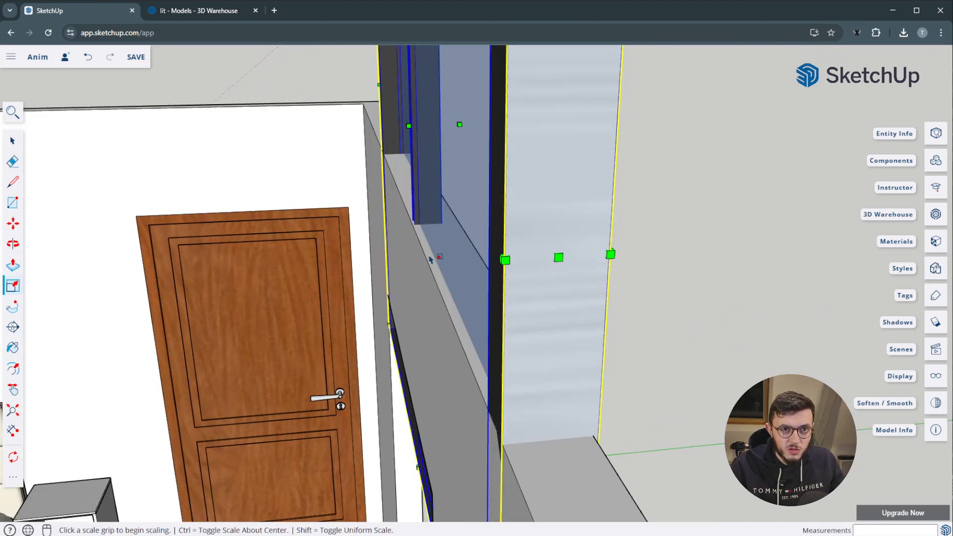
pyautogui.moveTo(525, 258); pyautogui.dragTo(617, 245, button='middle')
pyautogui.scroll(-4, 606, 248)
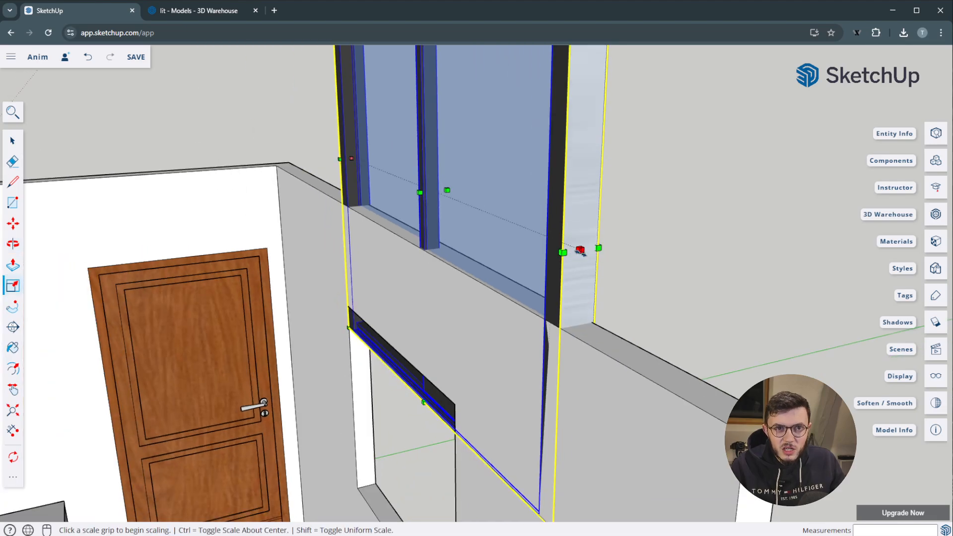
pyautogui.click(581, 249)
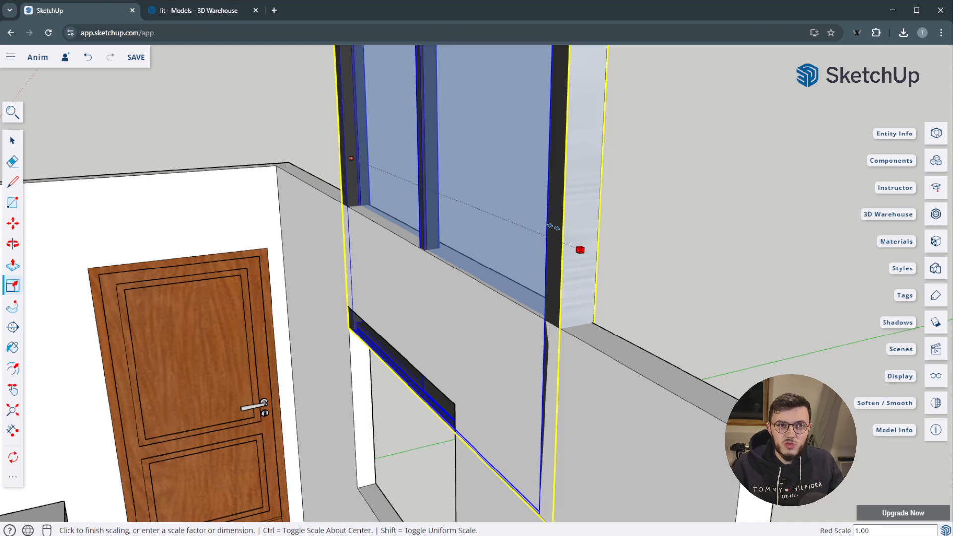
pyautogui.click(554, 227)
pyautogui.scroll(-2, 571, 250)
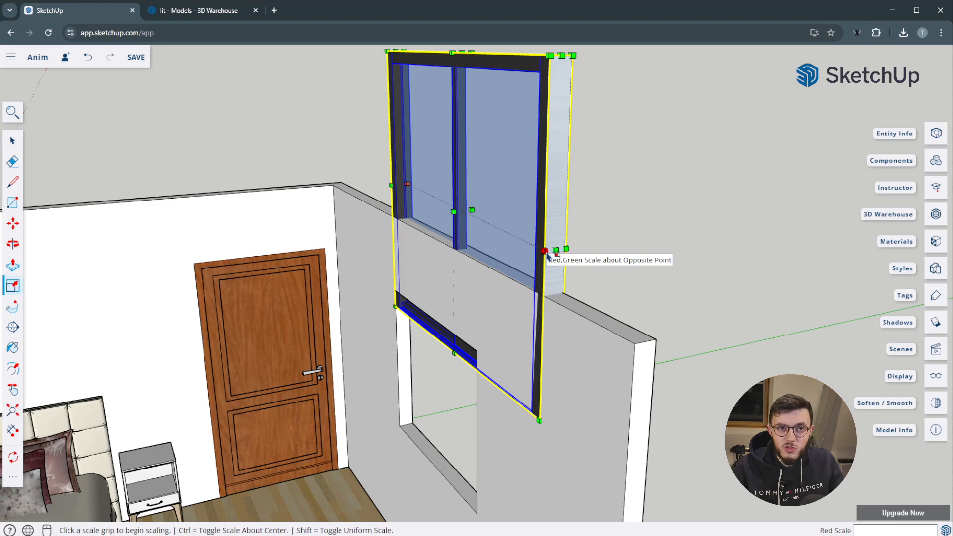
# Try scaling the window's width and depth together from its side edge far from the door
pyautogui.scroll(-6, 546, 253)
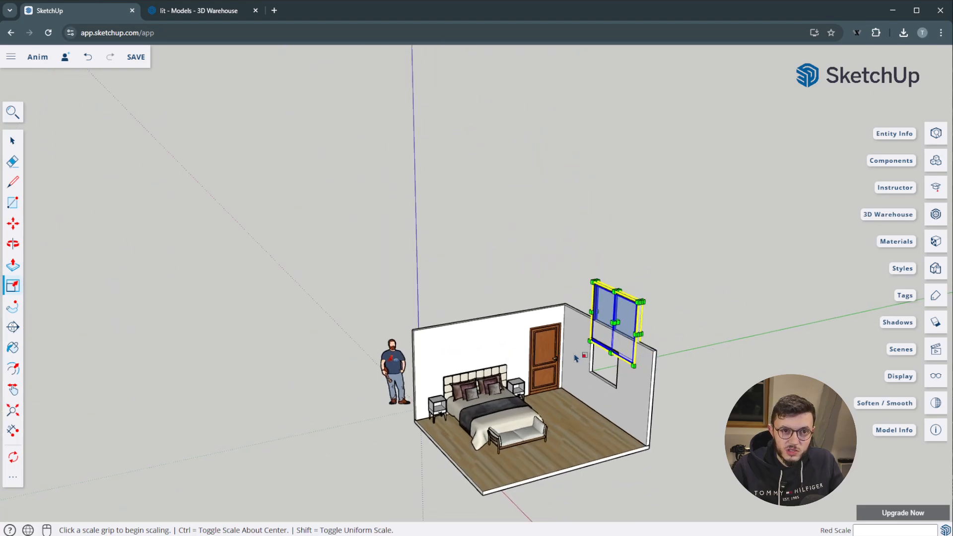
pyautogui.scroll(6, 668, 295)
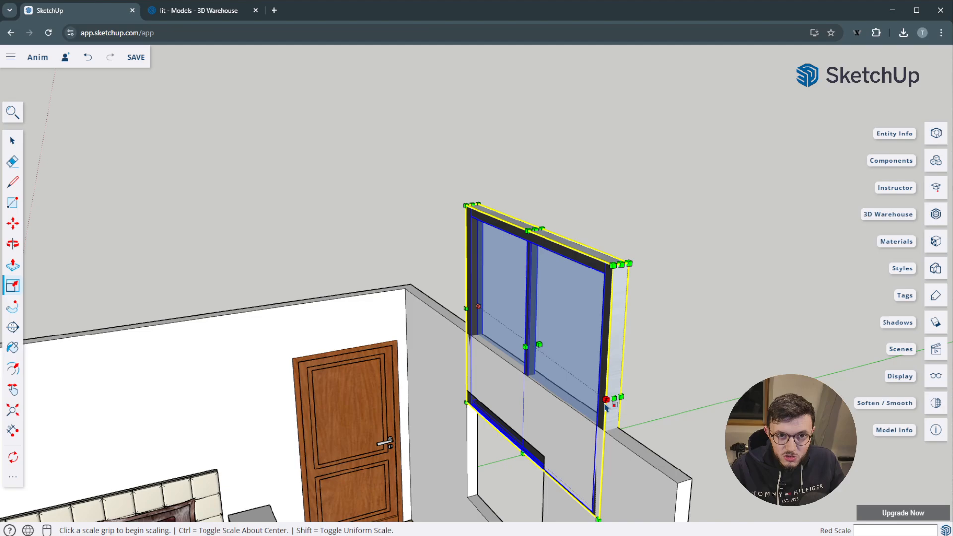
pyautogui.click(599, 401)
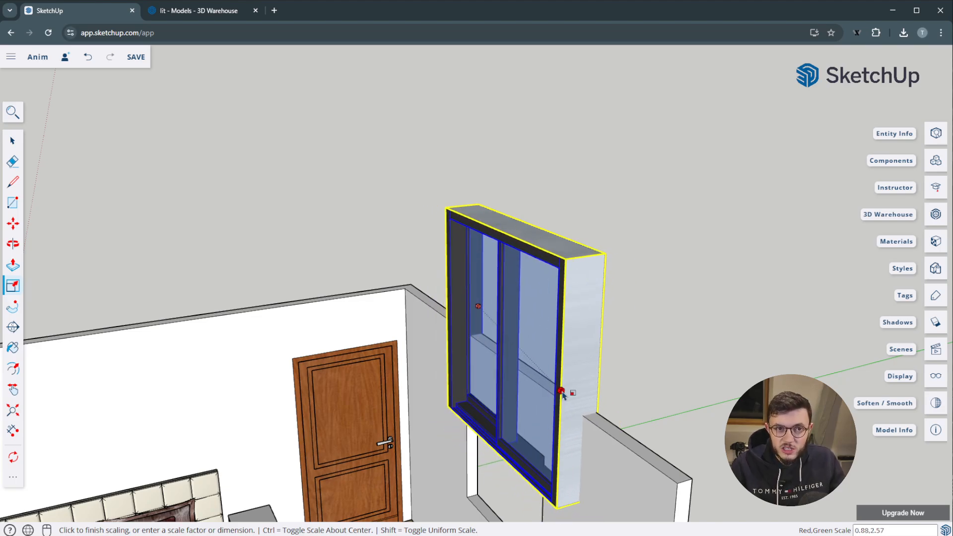
pyautogui.press('Escape')
pyautogui.scroll(3, 588, 415)
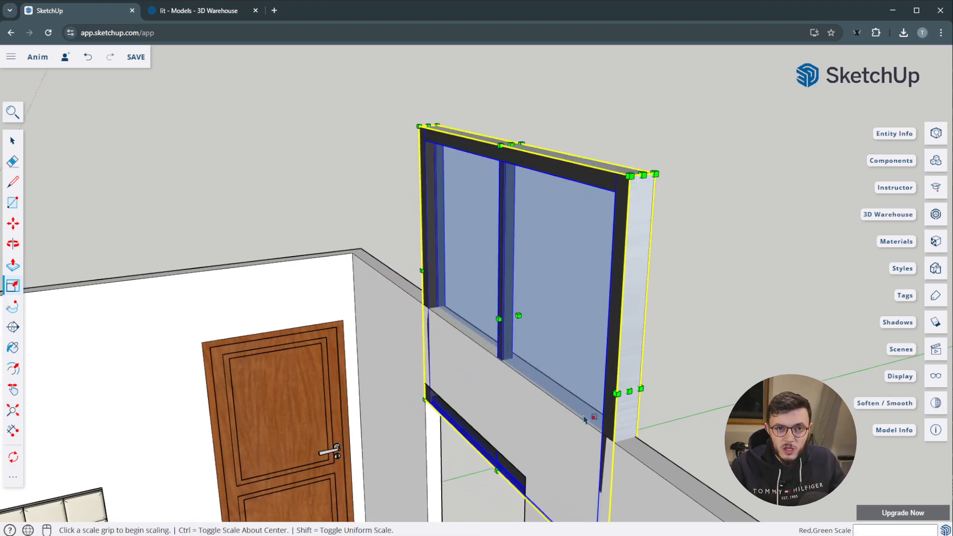
# Move the window about 0.89 m straight down, placing its bottom corner on the opening's lower corner nearest the door
pyautogui.scroll(-4, 492, 364)
pyautogui.scroll(3, 571, 392)
pyautogui.moveTo(525, 298); pyautogui.dragTo(678, 313, button='middle')
pyautogui.click(11, 140)
pyautogui.scroll(-2, 328, 245)
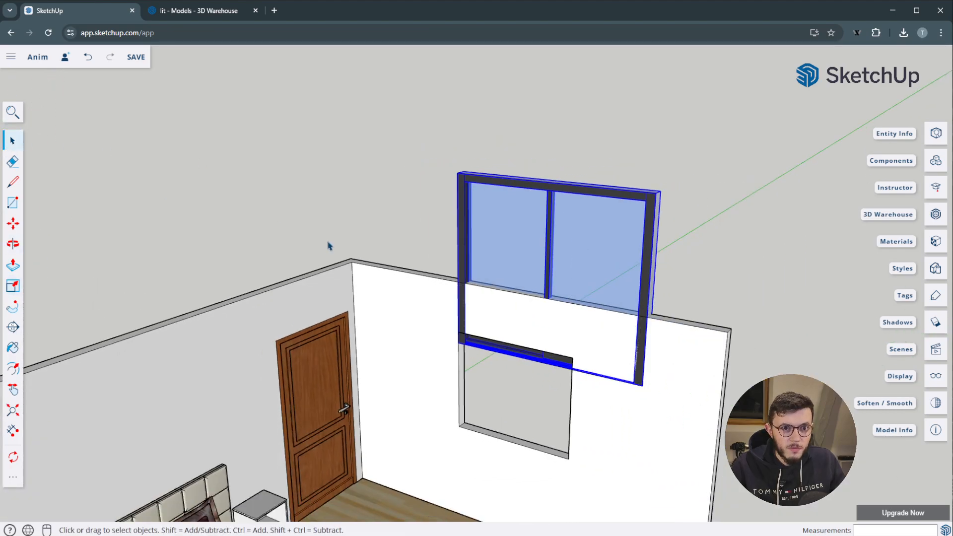
pyautogui.click(13, 225)
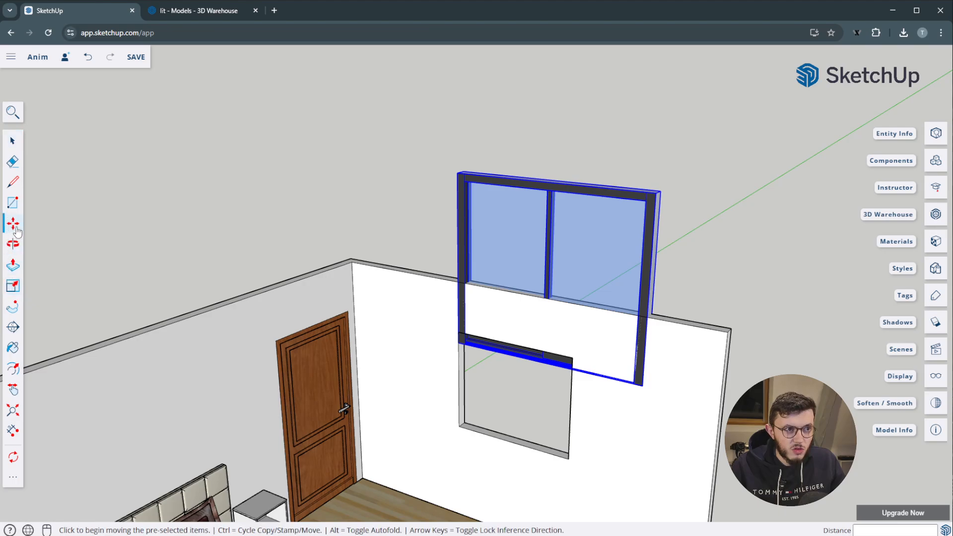
pyautogui.click(460, 346)
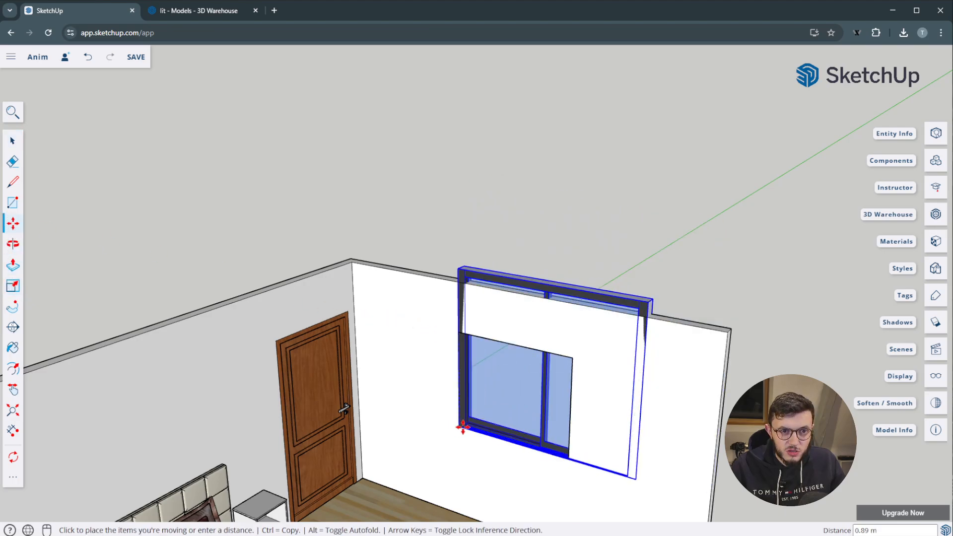
pyautogui.click(462, 427)
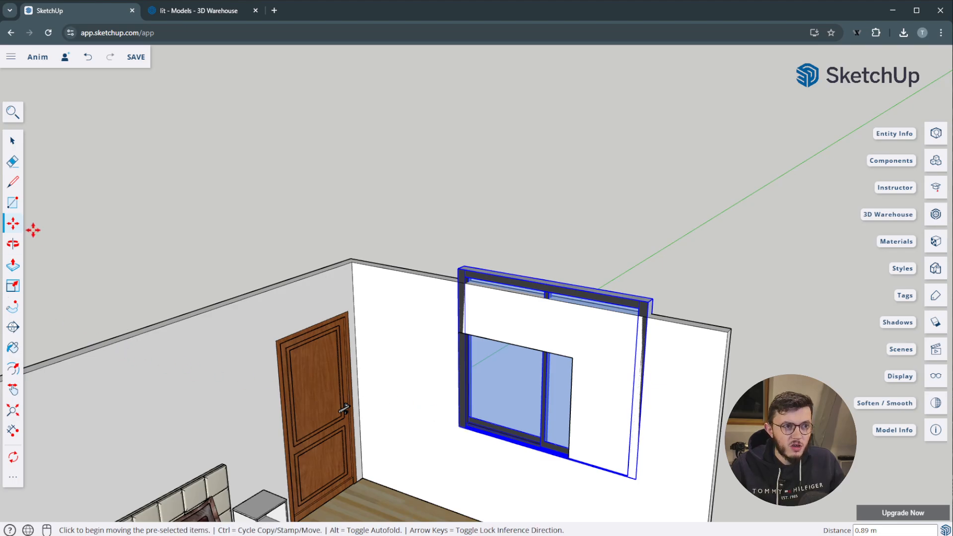
# Try scaling the window uniformly to about 0.63 from its upper corner far from the door, and undo that scaling
pyautogui.click(13, 286)
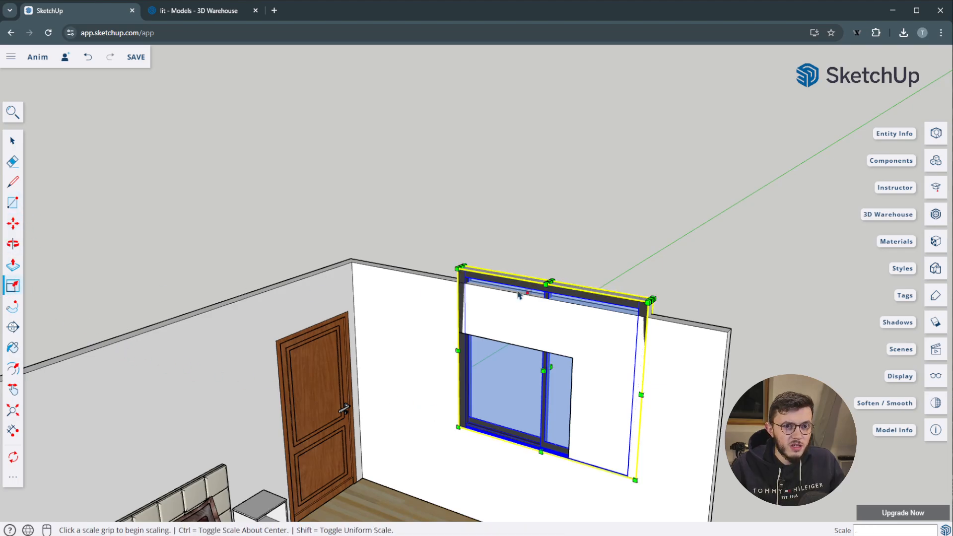
pyautogui.moveTo(637, 318); pyautogui.dragTo(660, 349, button='middle')
pyautogui.scroll(-3, 353, 331)
pyautogui.scroll(5, 457, 365)
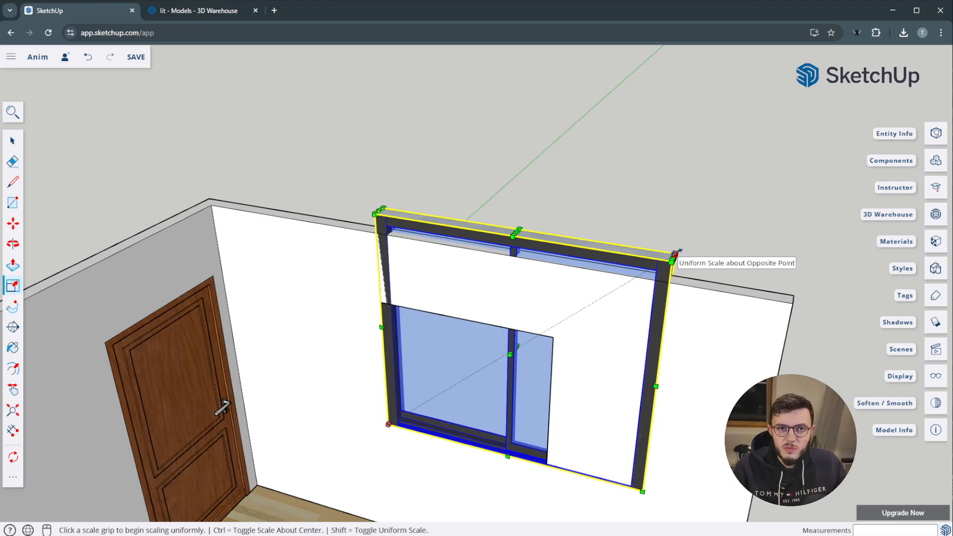
pyautogui.moveTo(675, 251); pyautogui.dragTo(531, 256, button='middle')
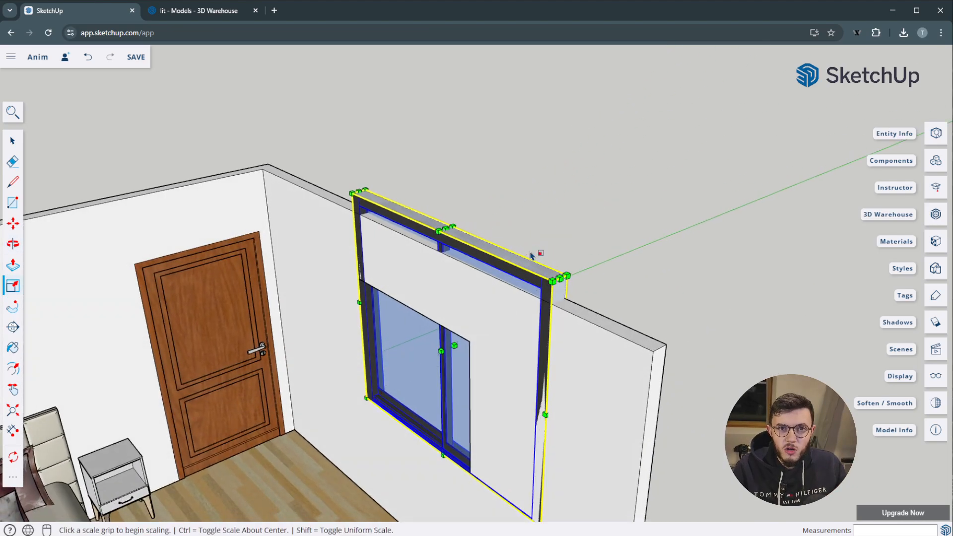
pyautogui.click(567, 275)
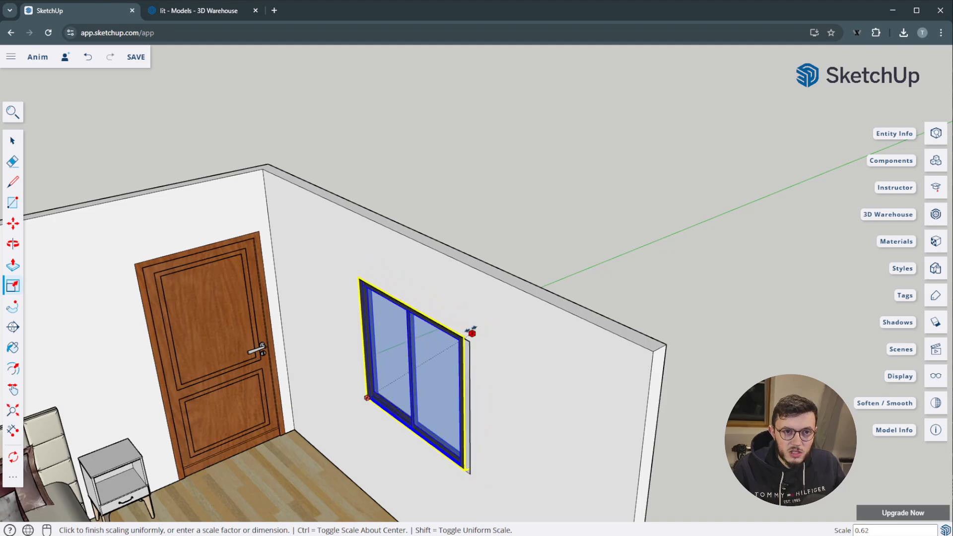
pyautogui.moveTo(471, 331); pyautogui.dragTo(617, 270, button='middle')
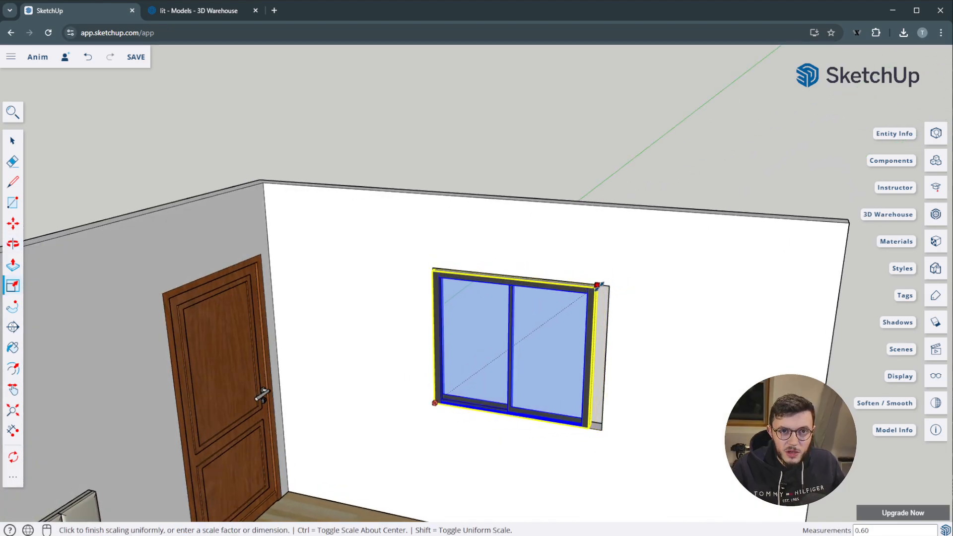
pyautogui.click(604, 281)
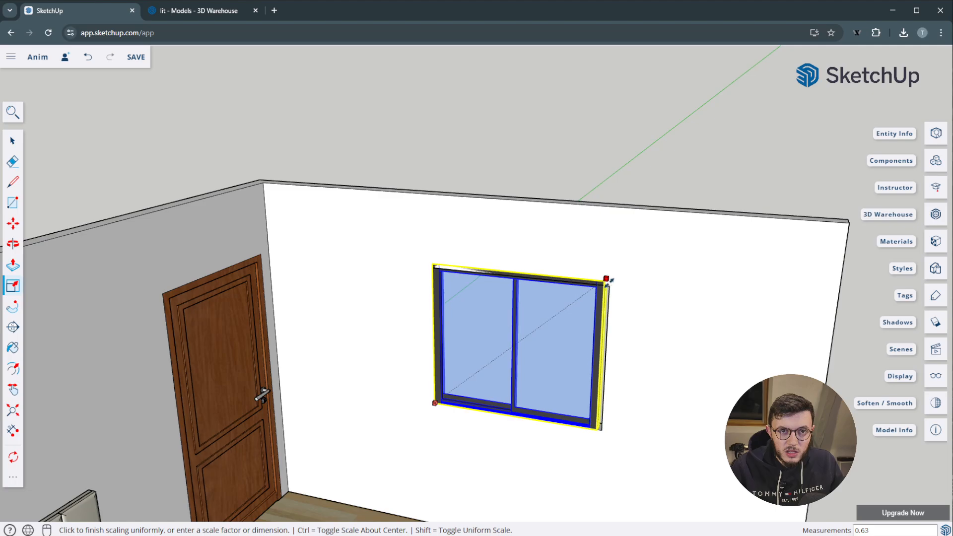
pyautogui.scroll(1, 623, 358)
pyautogui.scroll(-2, 504, 259)
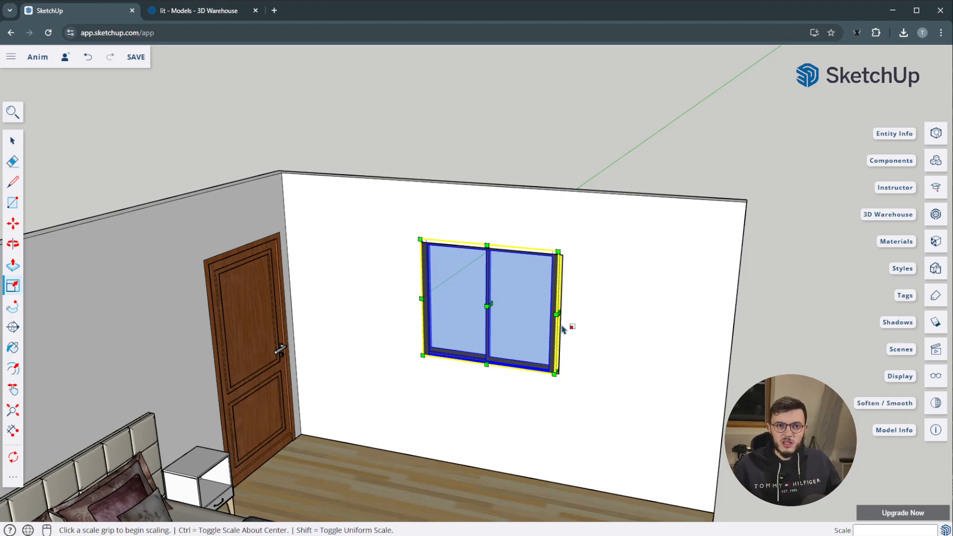
pyautogui.hotkey('ctrl', 'z')
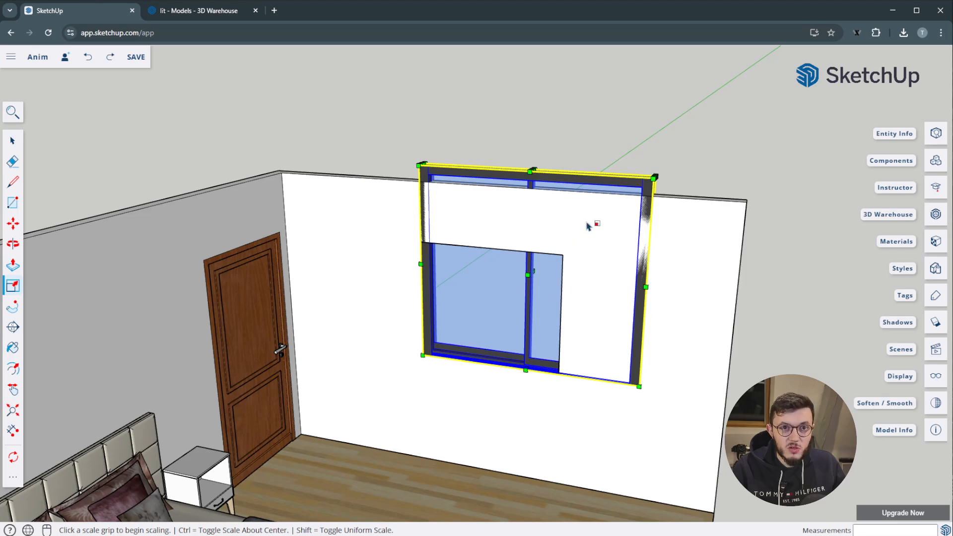
# Try scaling the window's width and height together from the middle grip at its upper corner far from the door
pyautogui.moveTo(622, 199); pyautogui.dragTo(490, 353, button='middle')
pyautogui.scroll(2, 489, 353)
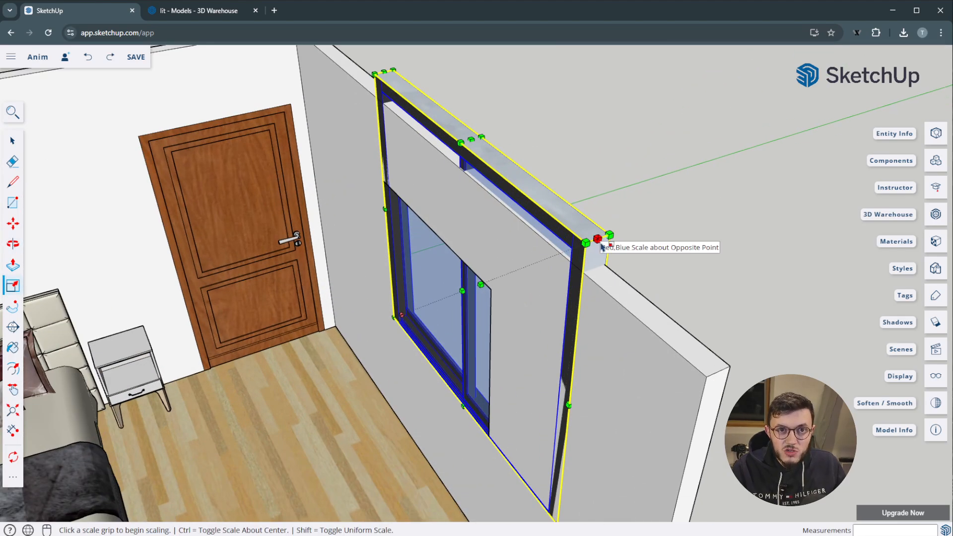
pyautogui.click(598, 238)
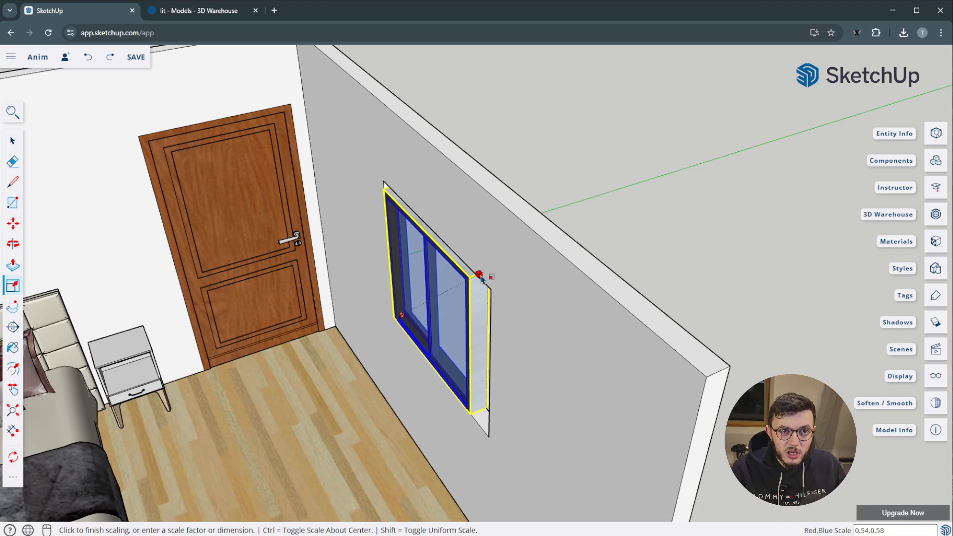
pyautogui.moveTo(485, 274); pyautogui.dragTo(602, 206, button='middle')
pyautogui.press('Escape')
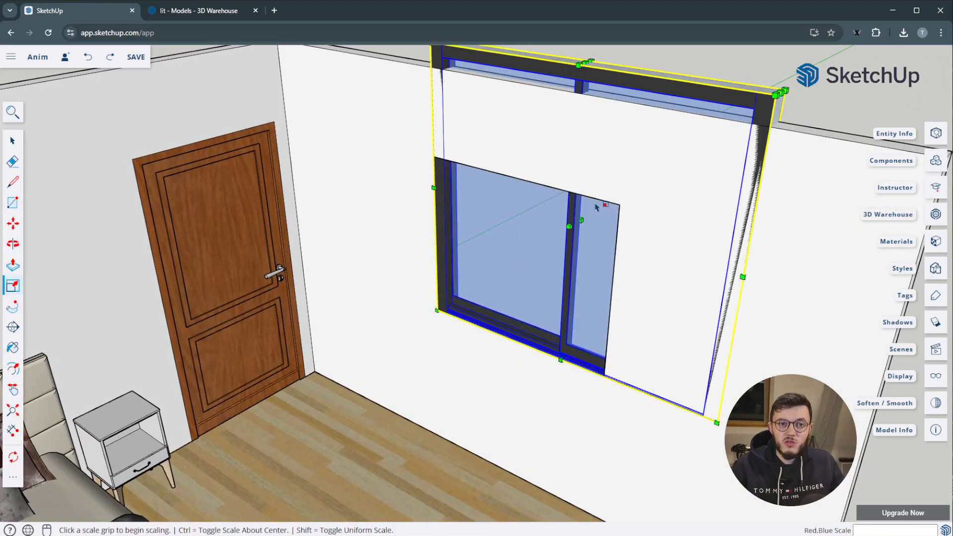
# Scale the window uniformly to about 0.62 from its upper corner far from the door
pyautogui.scroll(-5, 628, 152)
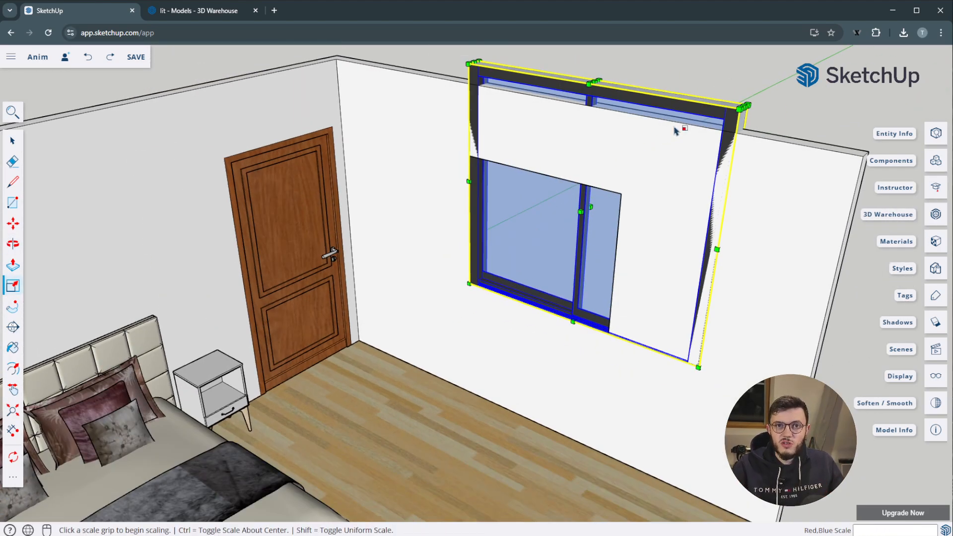
pyautogui.click(749, 103)
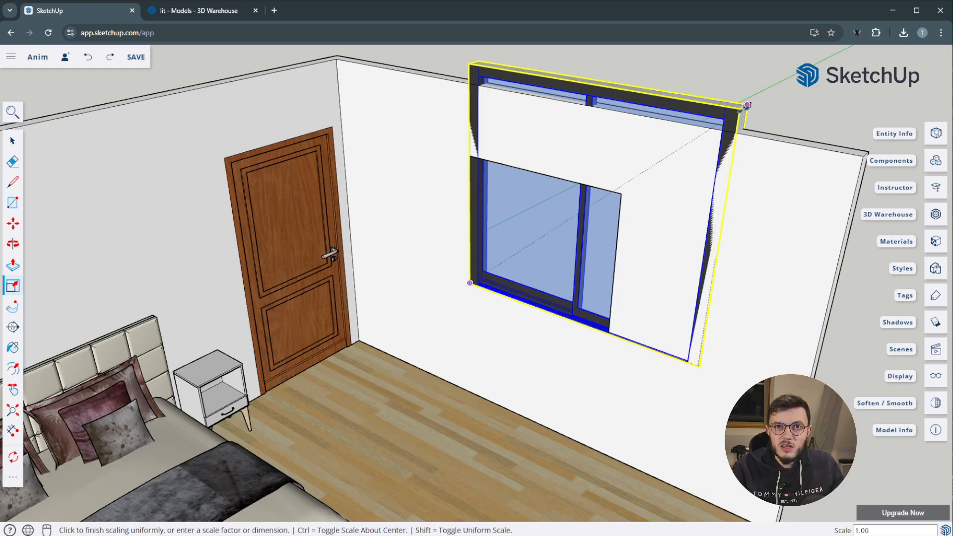
pyautogui.click(617, 189)
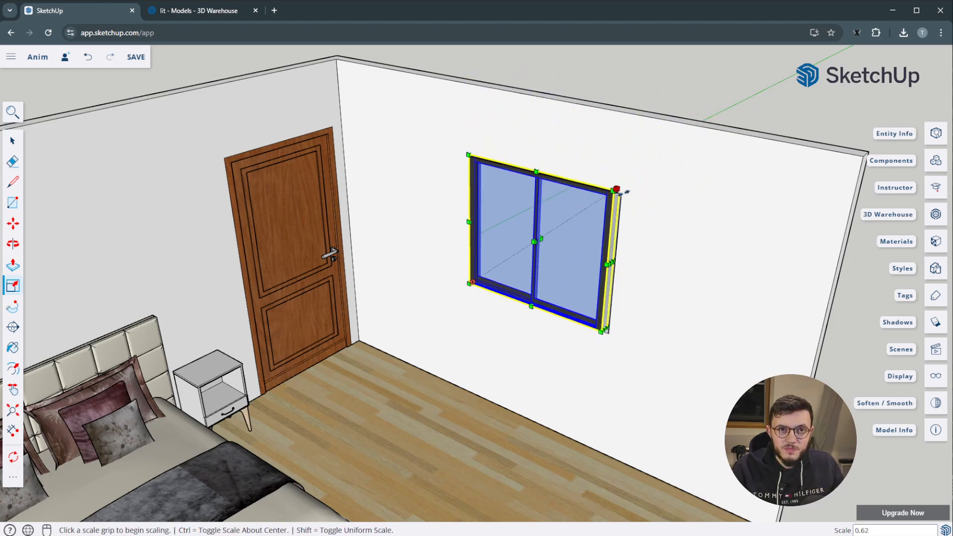
# Scale the window's height by about 0.99 so its top meets the upper edge of the wall opening
pyautogui.moveTo(617, 190); pyautogui.dragTo(441, 200, button='middle')
pyautogui.scroll(4, 441, 200)
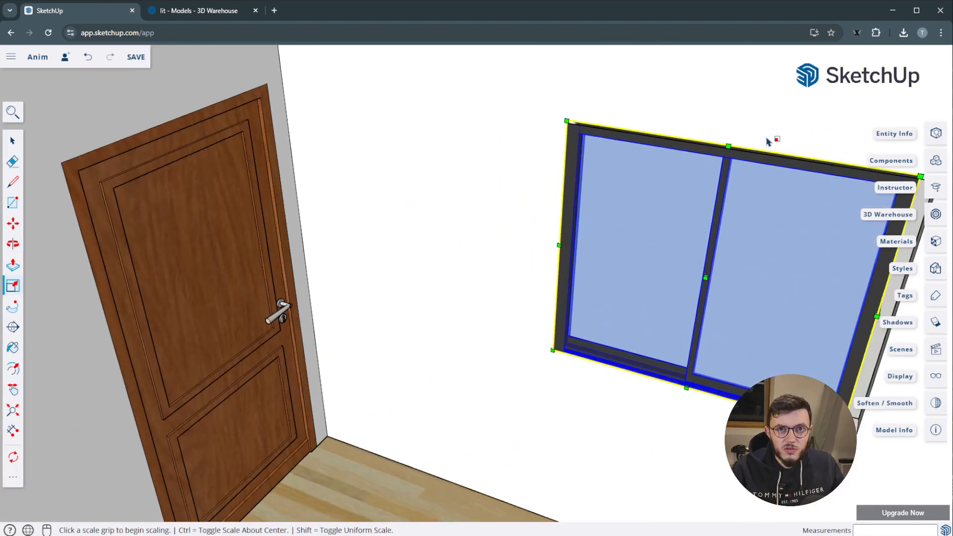
pyautogui.scroll(4, 745, 149)
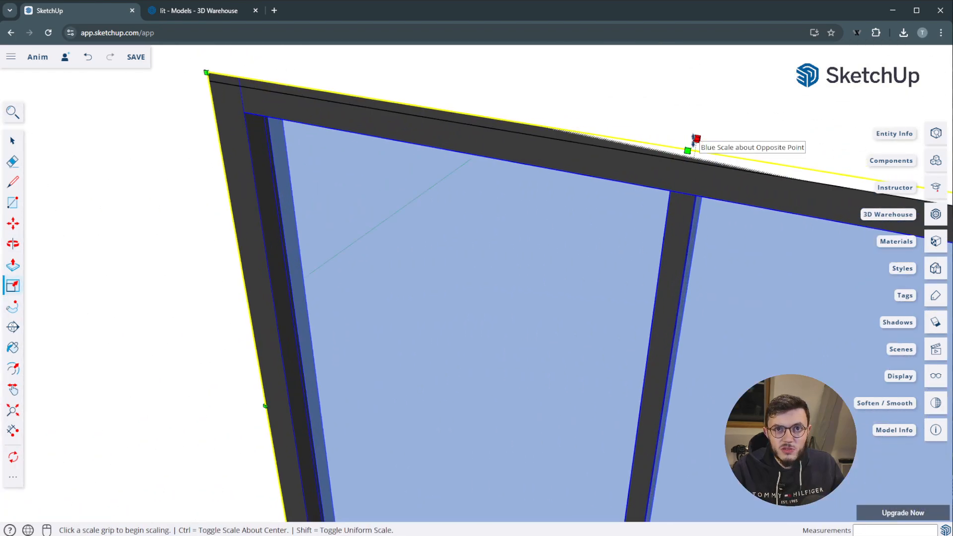
pyautogui.click(695, 140)
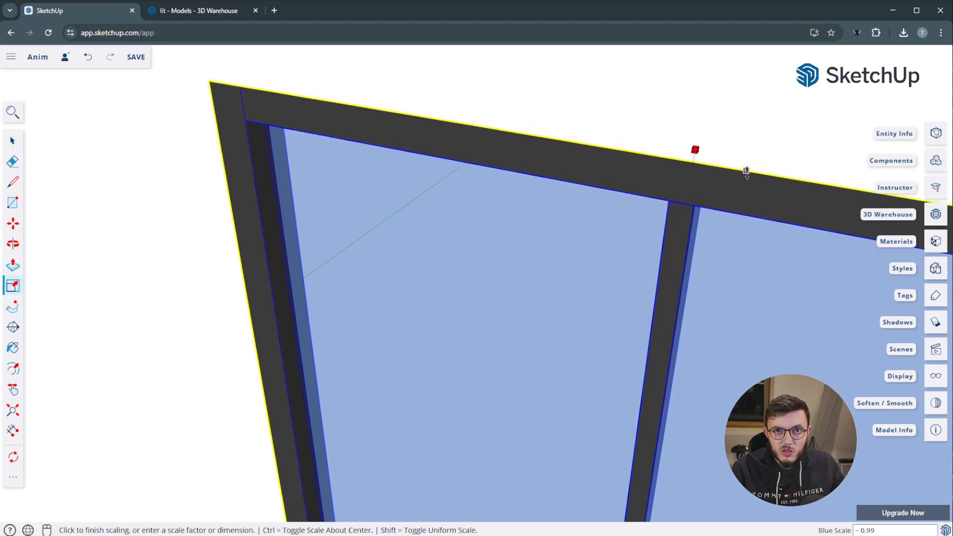
pyautogui.click(753, 170)
# Stretch the window's width by about 1.05 to reach the opening's vertical edge far from the door
pyautogui.scroll(-5, 270, 89)
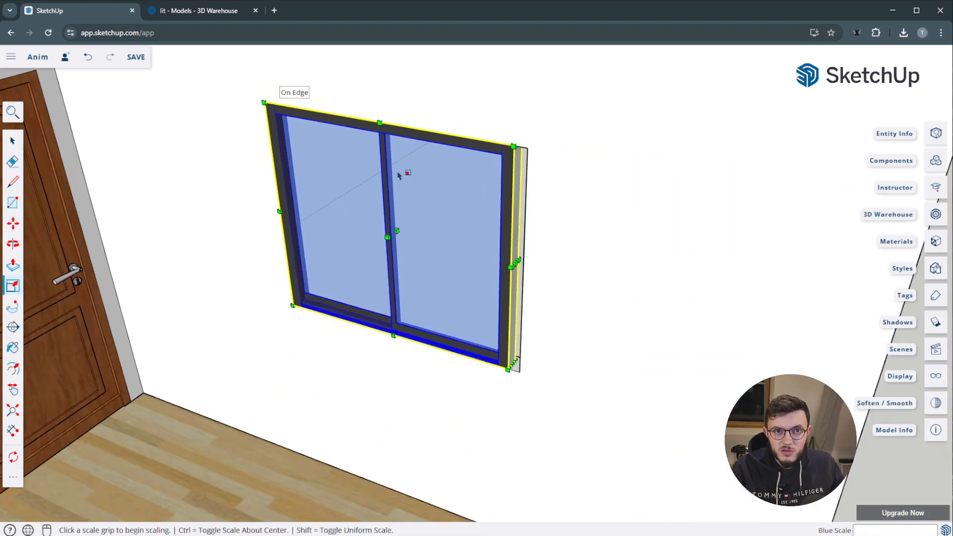
pyautogui.scroll(3, 515, 278)
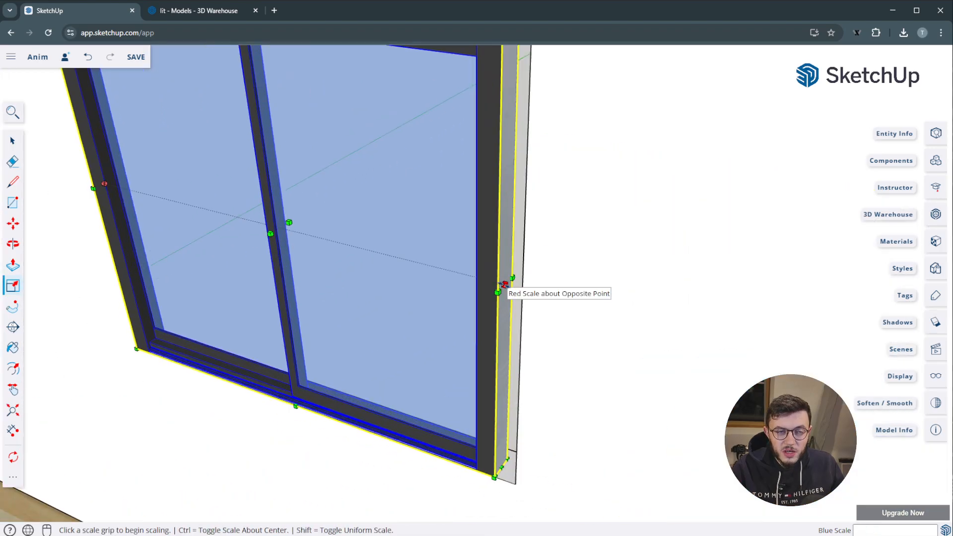
pyautogui.click(504, 285)
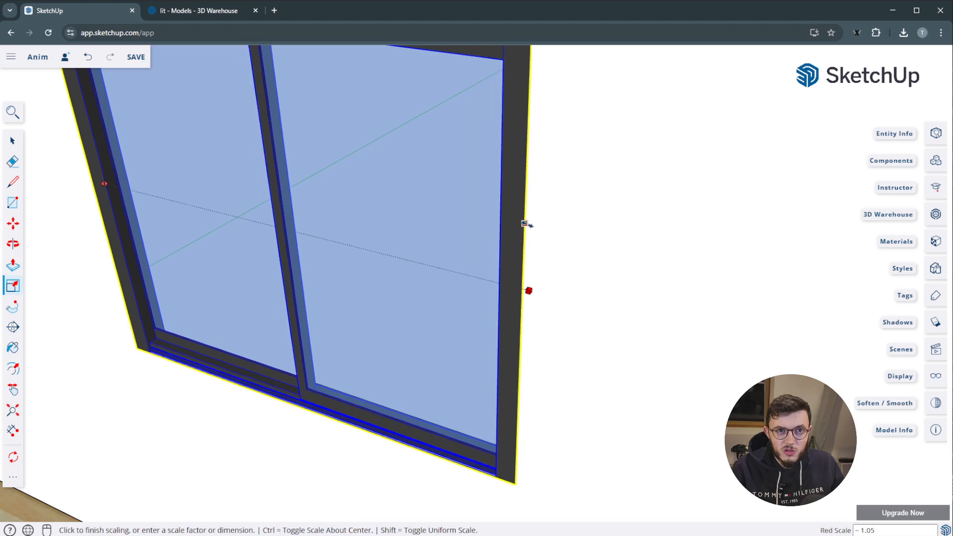
pyautogui.click(525, 223)
# Deselect the window and examine its fit in the wall opening from several angles
pyautogui.scroll(-8, 522, 154)
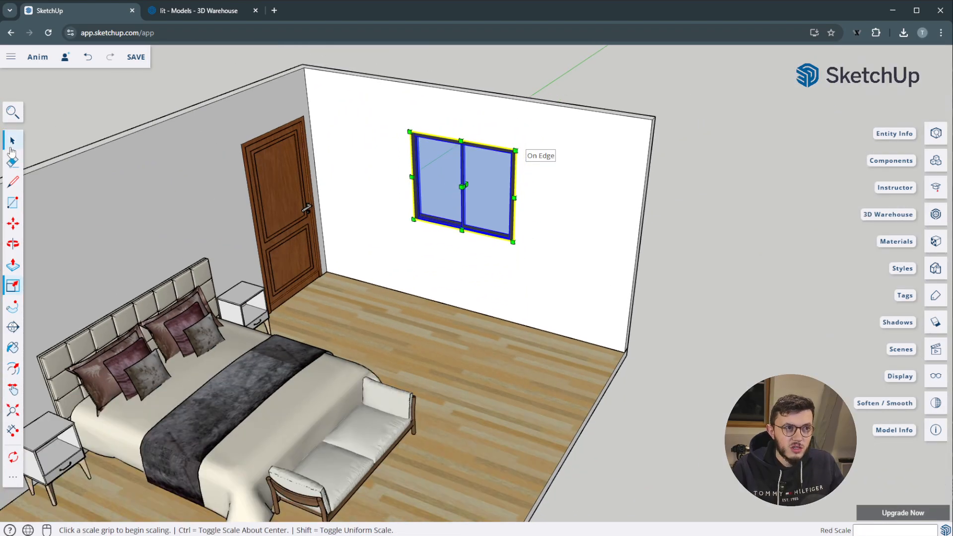
pyautogui.click(11, 148)
pyautogui.click(532, 80)
pyautogui.scroll(6, 476, 152)
pyautogui.moveTo(504, 155); pyautogui.dragTo(640, 268, button='middle')
pyautogui.scroll(-4, 641, 268)
pyautogui.scroll(5, 642, 194)
pyautogui.moveTo(571, 263); pyautogui.dragTo(390, 354, button='middle')
pyautogui.moveTo(606, 243); pyautogui.dragTo(804, 243, button='middle')
pyautogui.scroll(-5, 773, 149)
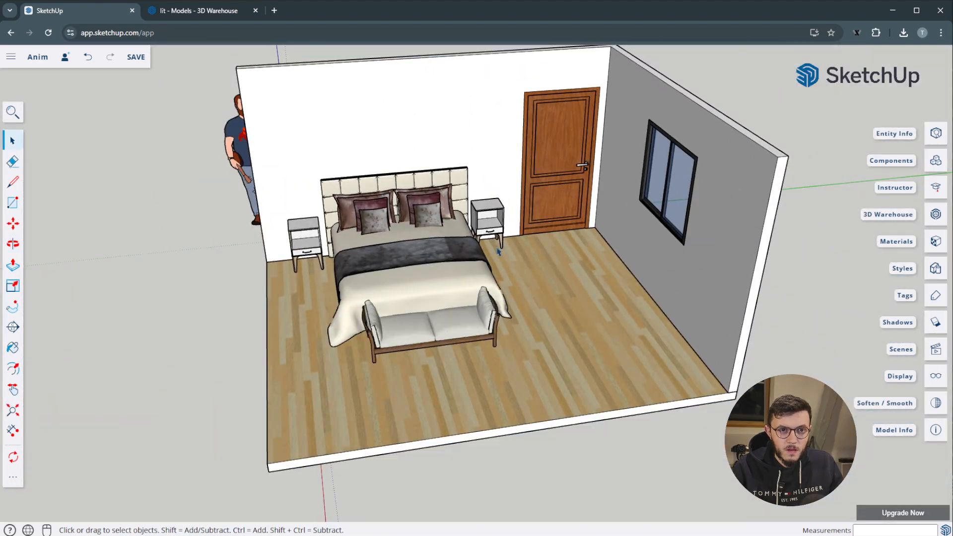
# Move the bed about 5.29 m out of the room, past the bench and the open side, and deselect it
pyautogui.scroll(4, 403, 226)
pyautogui.click(405, 228)
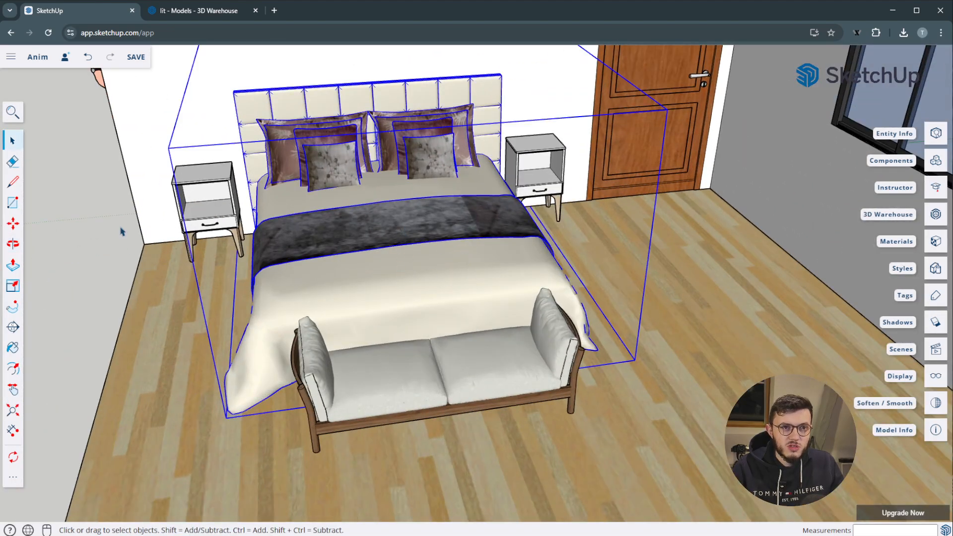
pyautogui.click(12, 223)
pyautogui.click(340, 208)
pyautogui.scroll(-5, 340, 208)
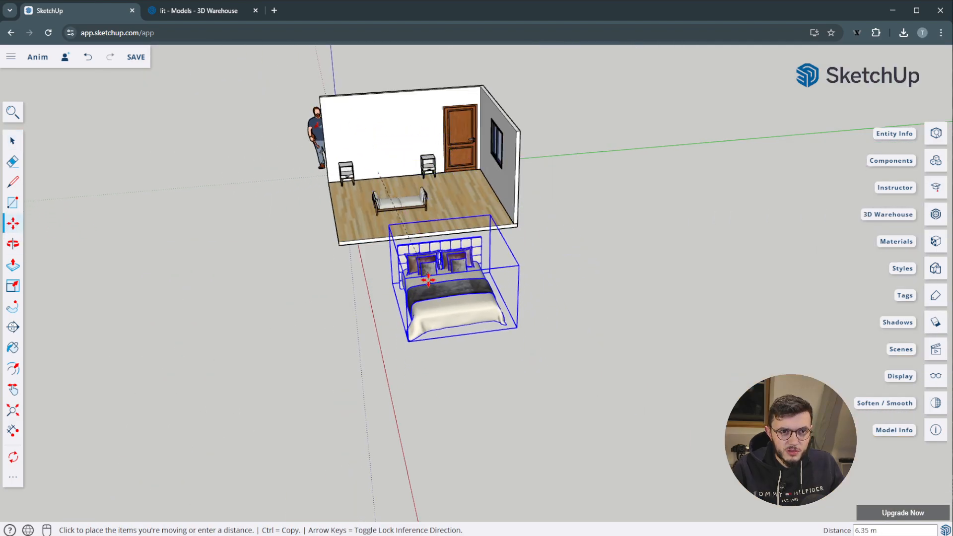
pyautogui.click(427, 310)
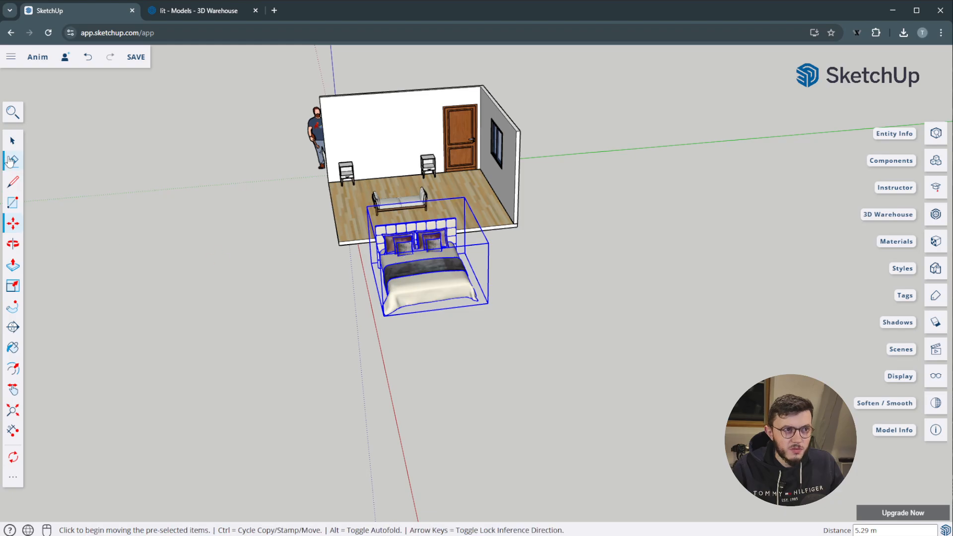
pyautogui.click(13, 140)
pyautogui.click(181, 323)
# Try scaling only the bed's width, along its red axis, to about 0.73 from its long side
pyautogui.moveTo(427, 312); pyautogui.dragTo(546, 258, button='middle')
pyautogui.scroll(3, 546, 258)
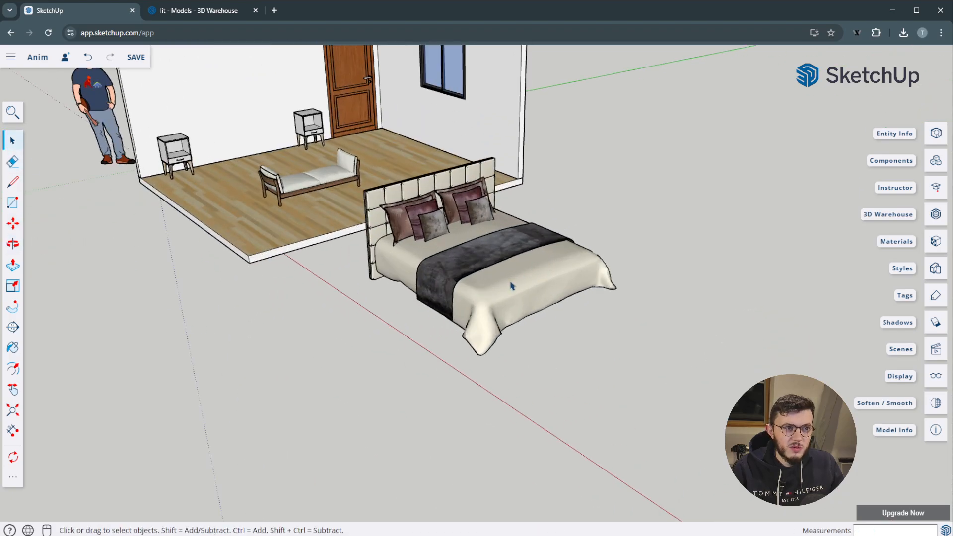
pyautogui.click(546, 258)
pyautogui.press('s')
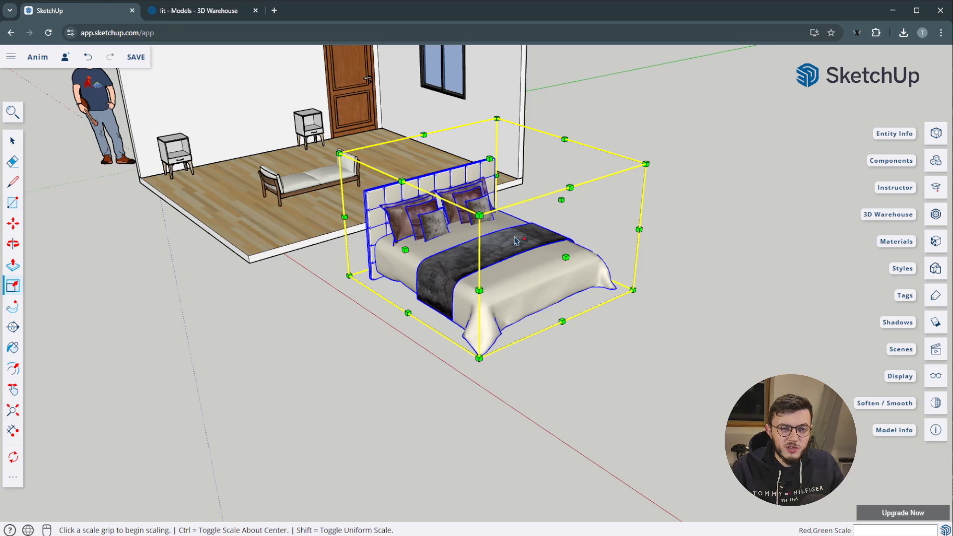
pyautogui.moveTo(515, 241); pyautogui.dragTo(571, 237, button='middle')
pyautogui.scroll(-2, 432, 298)
pyautogui.scroll(3, 567, 166)
pyautogui.scroll(3, 478, 288)
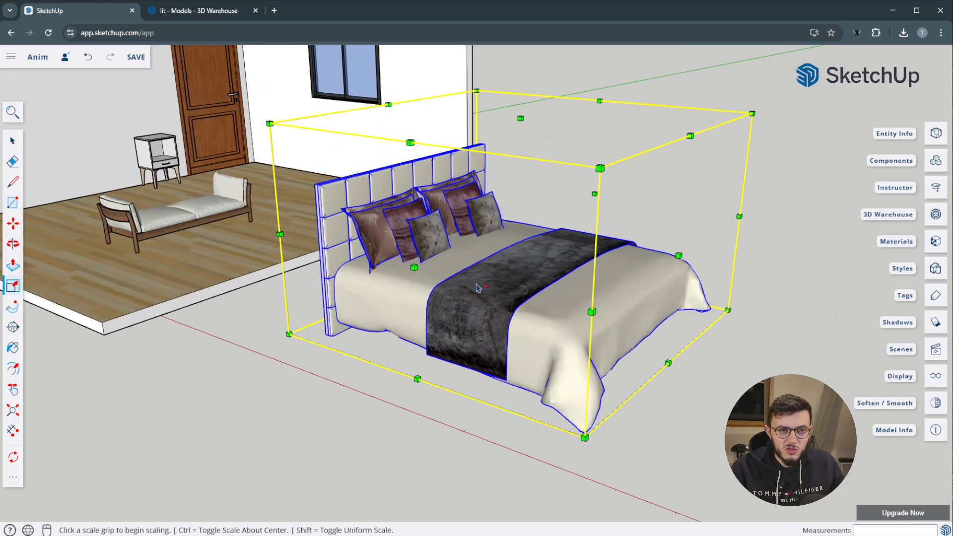
pyautogui.click(414, 267)
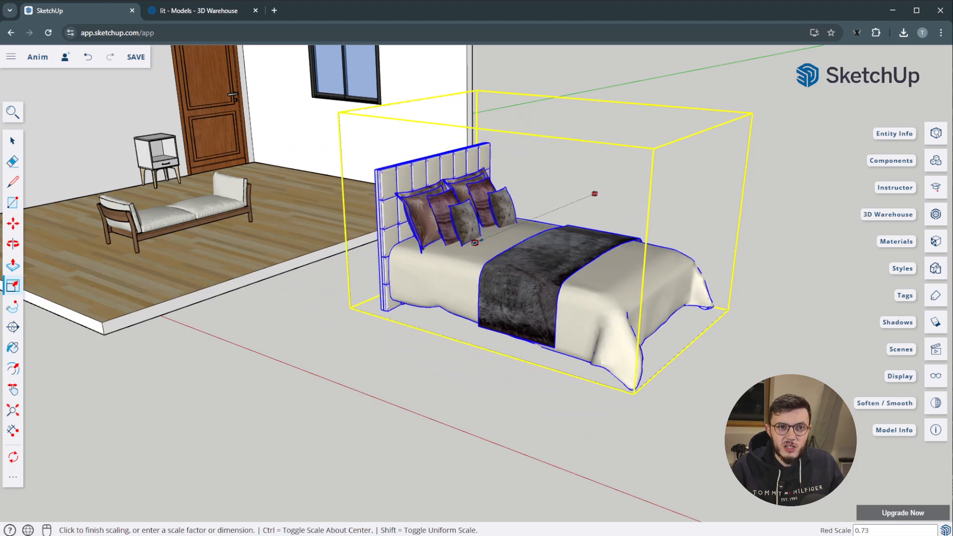
pyautogui.press('Escape')
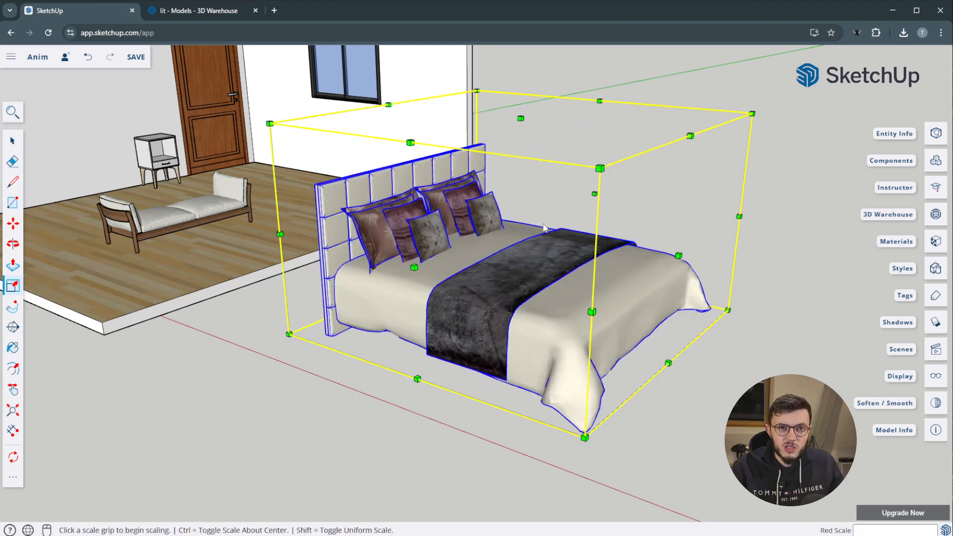
# Try scaling only the bed's length to about 0.55, and only its height to about 0.44
pyautogui.click(678, 255)
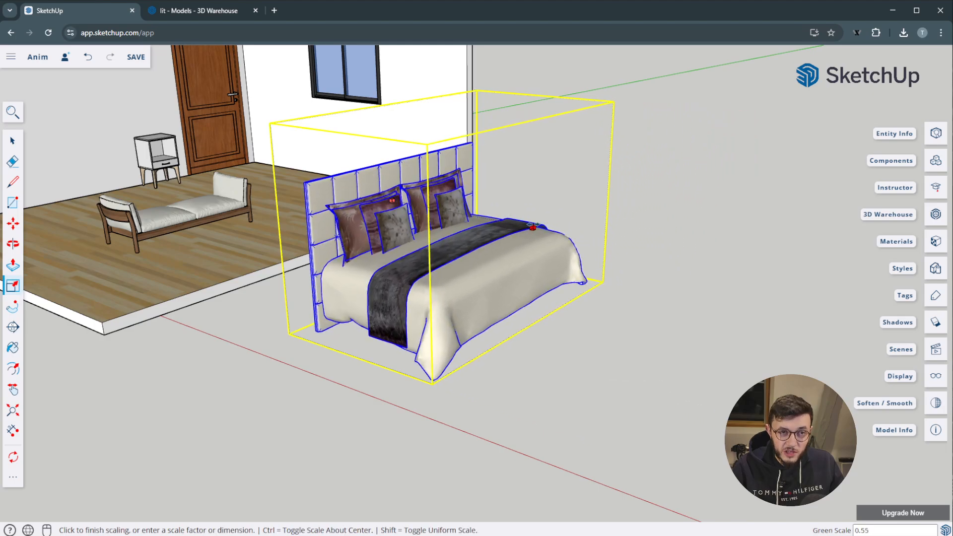
pyautogui.press('Escape')
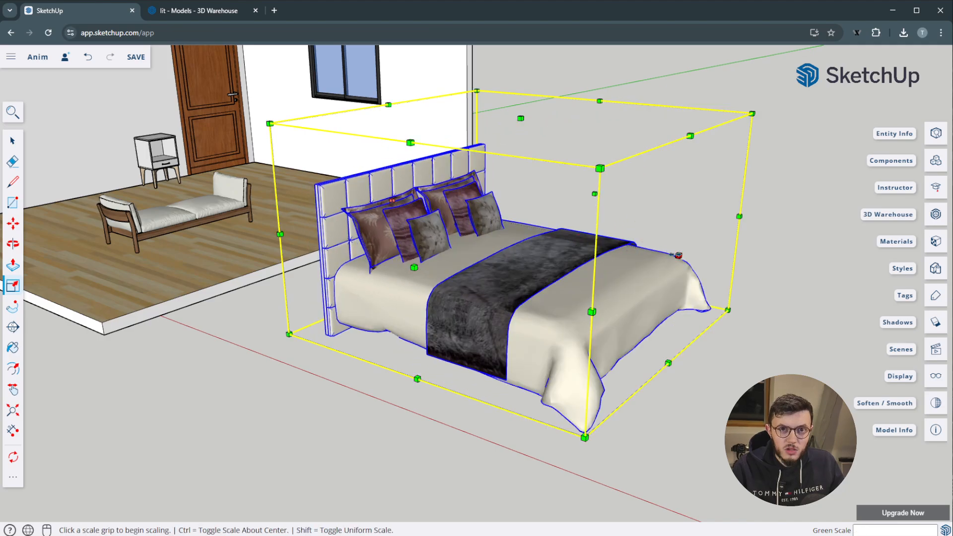
pyautogui.click(519, 117)
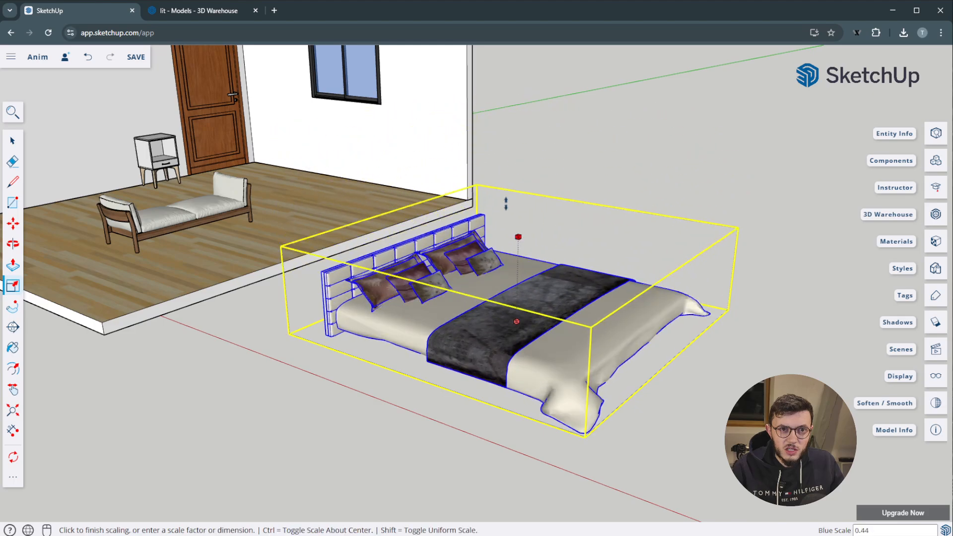
pyautogui.press('Escape')
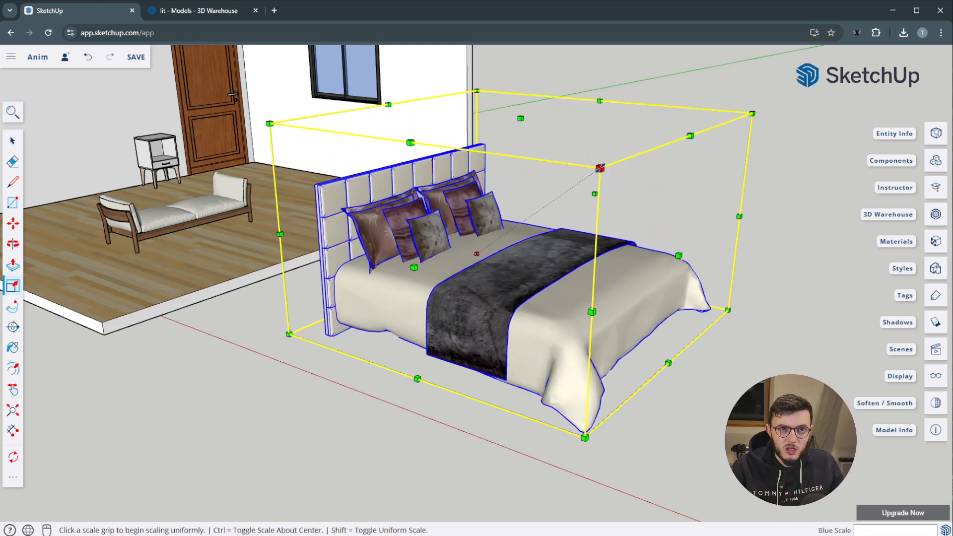
# Try scaling the bed uniformly from several corners of its bounding box, including to about 0.89 from the lower headboard corner
pyautogui.click(600, 168)
pyautogui.press('Escape')
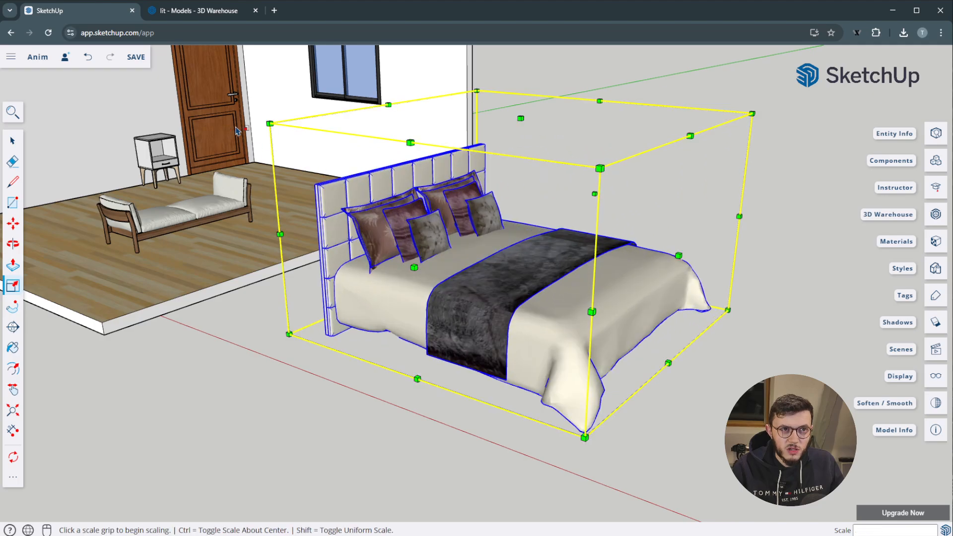
pyautogui.click(270, 123)
pyautogui.press('Escape')
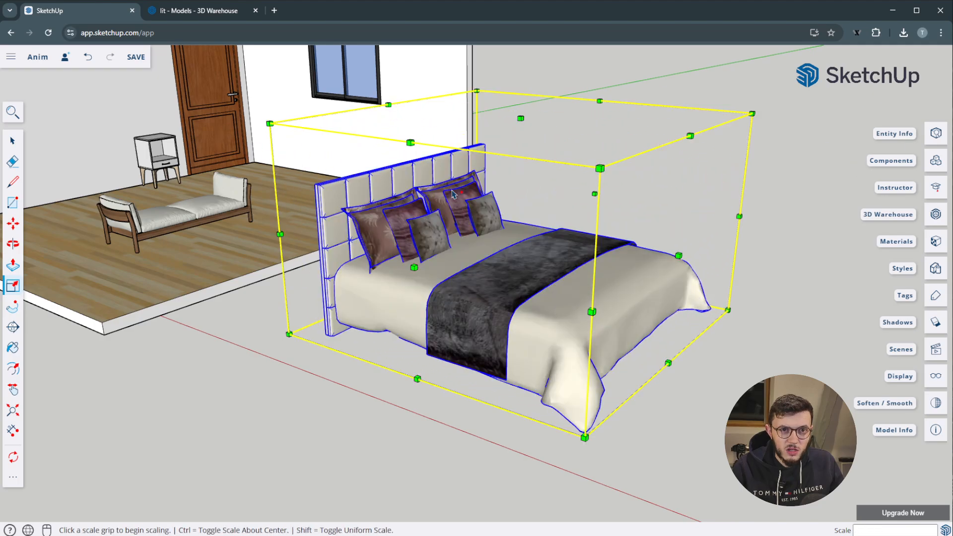
pyautogui.click(289, 334)
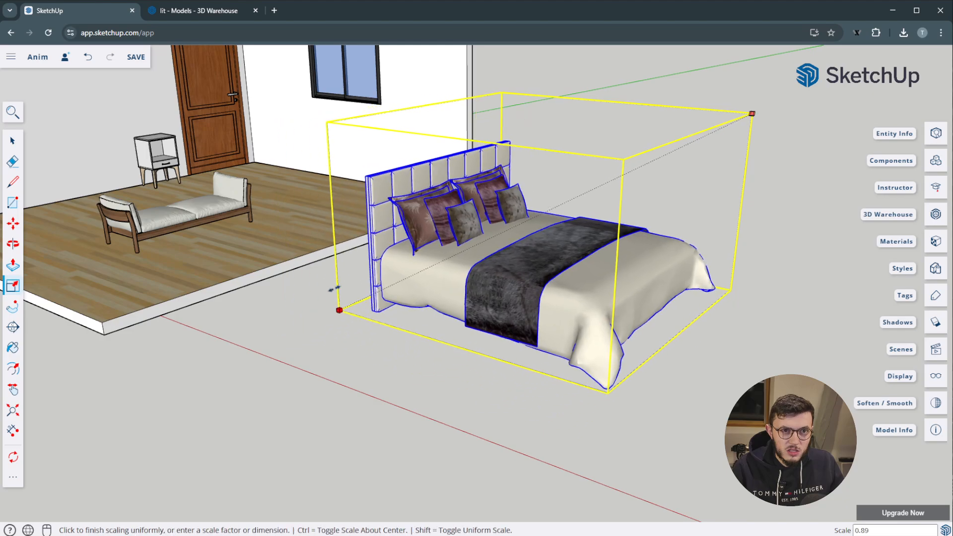
pyautogui.press('Escape')
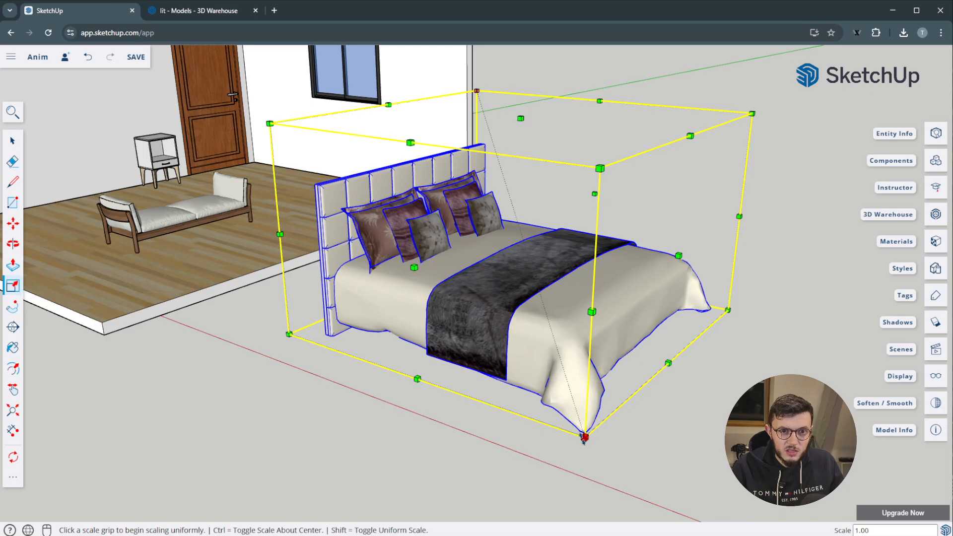
pyautogui.click(585, 437)
pyautogui.press('Escape')
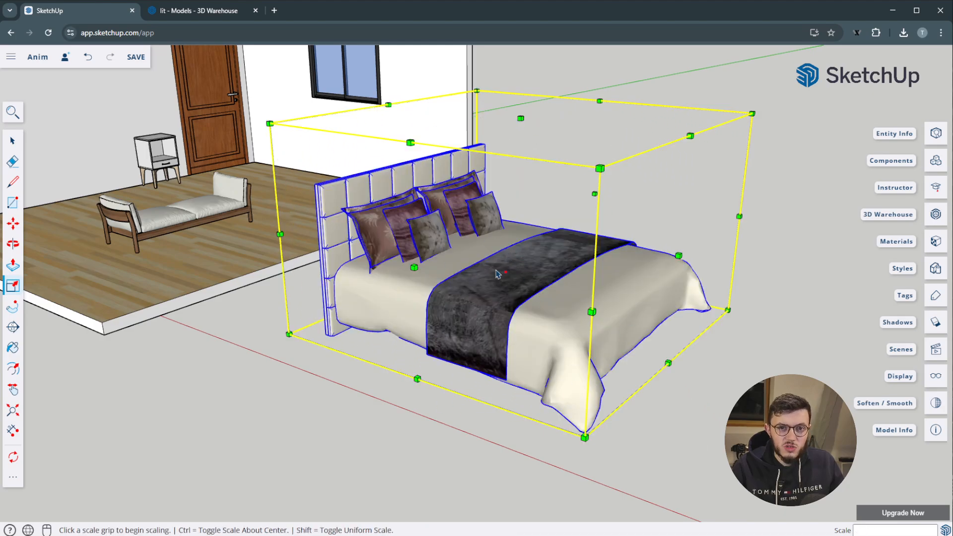
# Try scaling the bed uniformly to about 0.84 from the far upper corner at its foot end
pyautogui.moveTo(421, 197); pyautogui.dragTo(443, 223, button='middle')
pyautogui.scroll(-3, 411, 312)
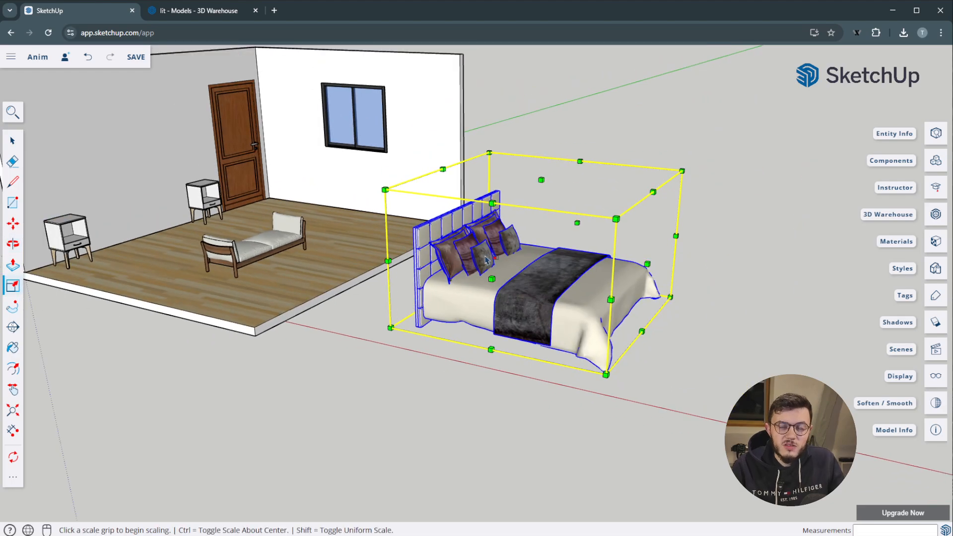
pyautogui.scroll(2, 486, 259)
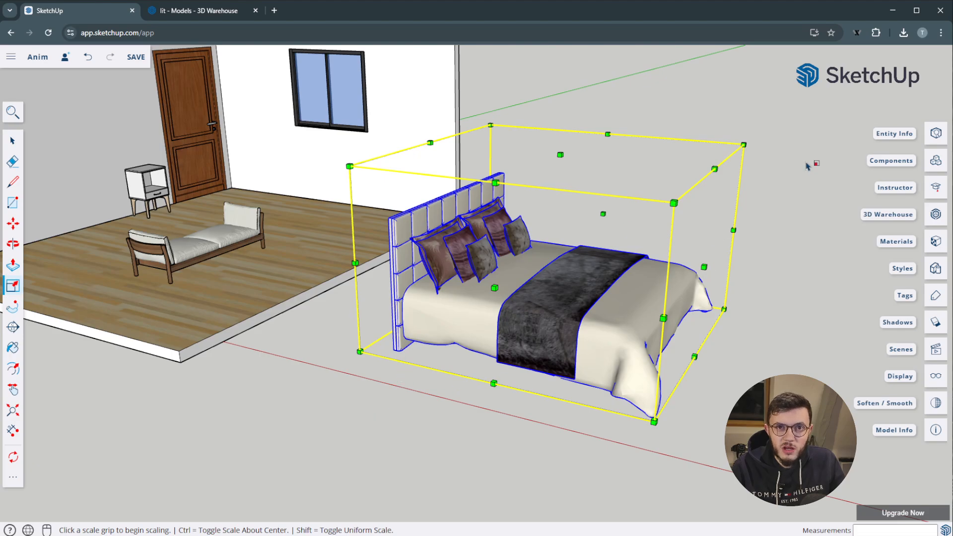
pyautogui.click(743, 145)
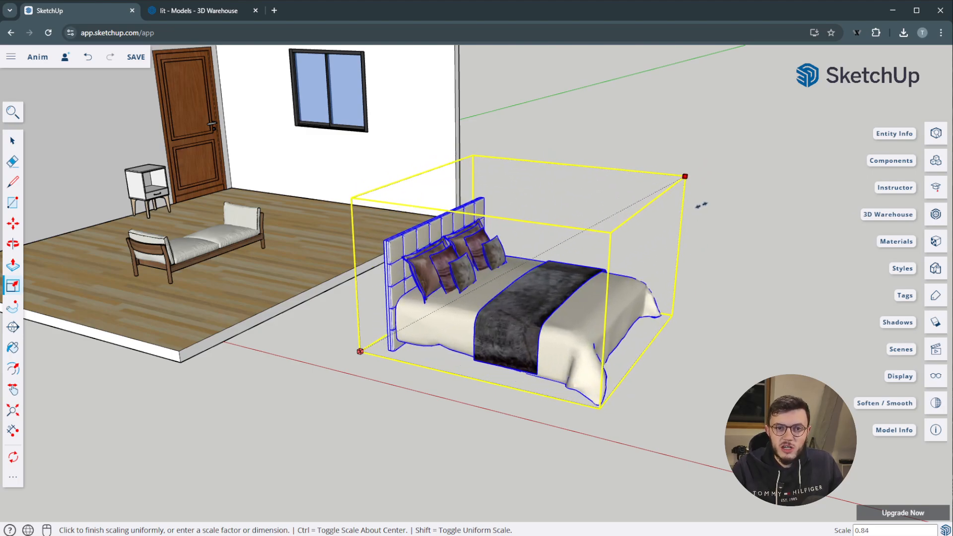
pyautogui.click(724, 204)
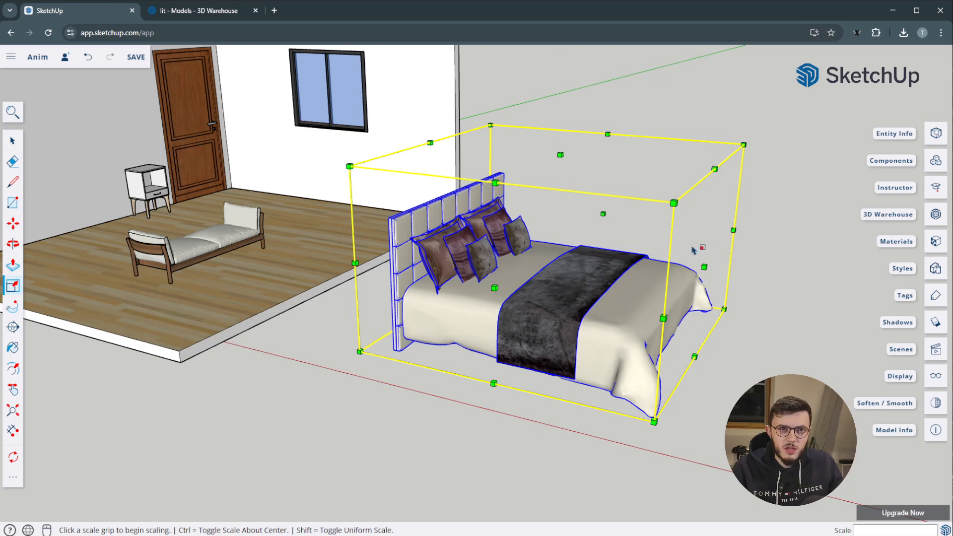
# Try scaling the bed along its green axis to about 0.71 from the foot end
pyautogui.press('o')
pyautogui.moveTo(582, 236); pyautogui.dragTo(502, 128)
pyautogui.press('s')
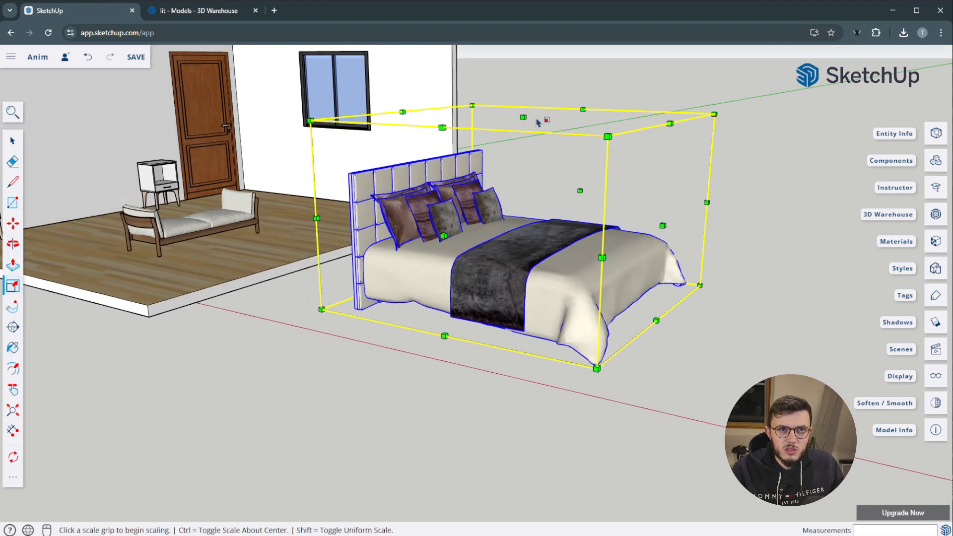
pyautogui.click(662, 226)
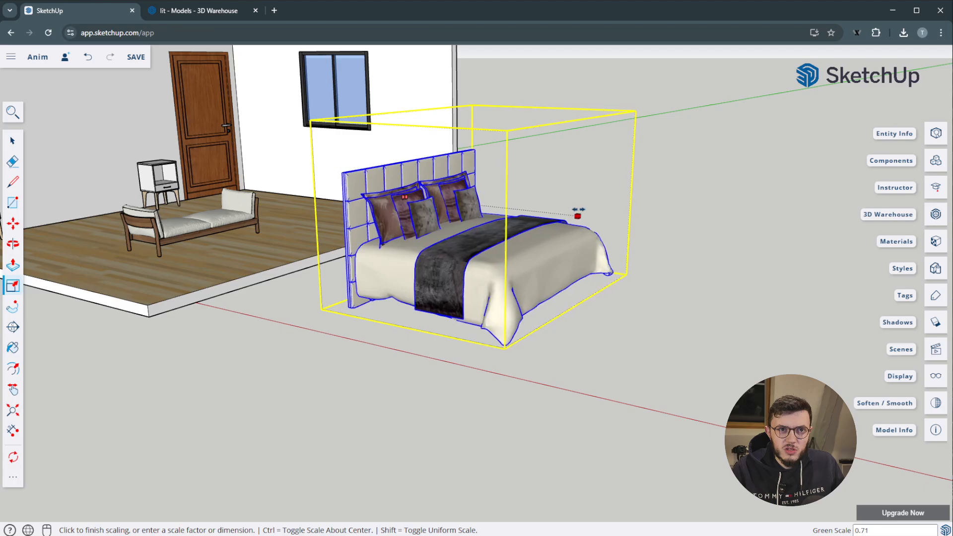
pyautogui.press('Escape')
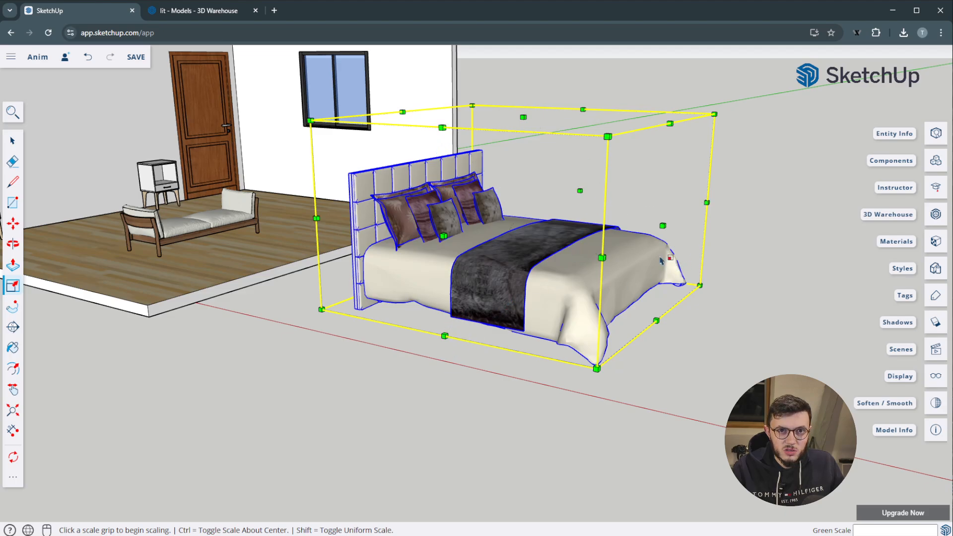
# Try scaling the bed on two axes at once from its edges: red-green about 0.86, 0.69, red-blue about 0.62, 0.30, and green-blue
pyautogui.click(602, 257)
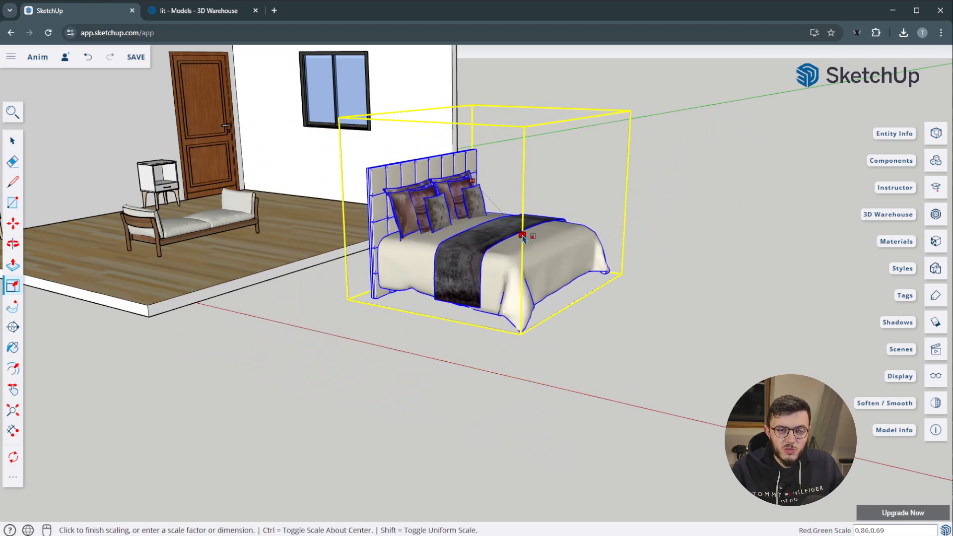
pyautogui.click(560, 284)
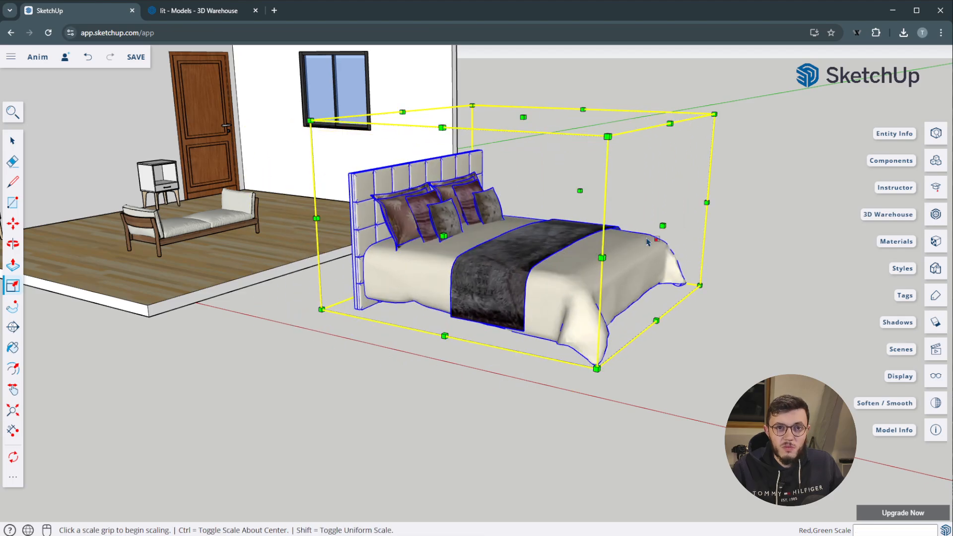
pyautogui.click(443, 128)
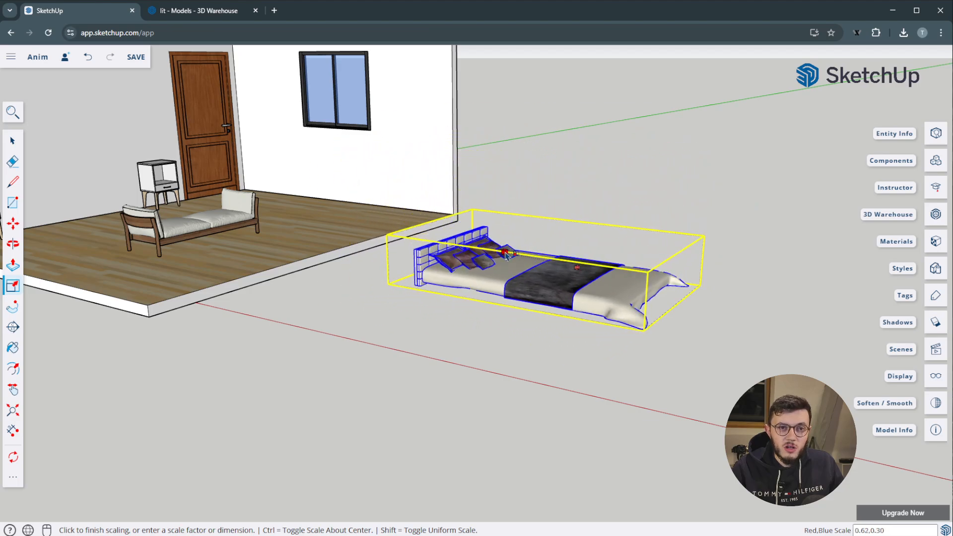
pyautogui.press('Escape')
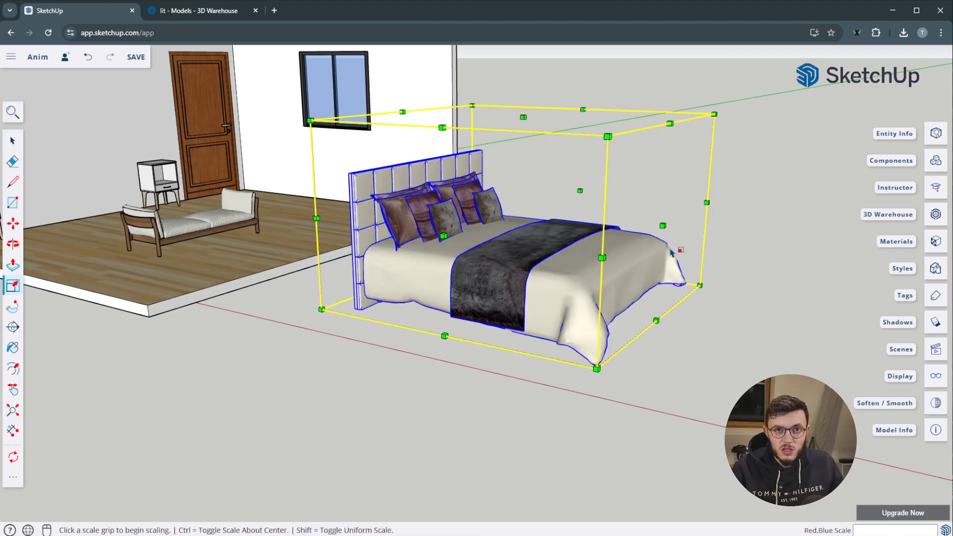
pyautogui.click(657, 320)
pyautogui.press('Escape')
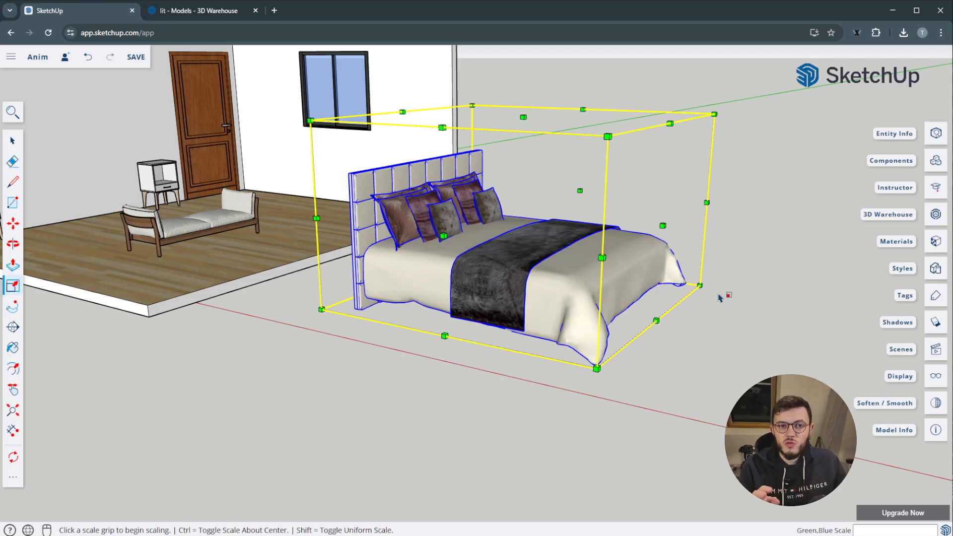
# Deselect the bed and examine it beside the room from several angles
pyautogui.click(14, 144)
pyautogui.click(775, 328)
pyautogui.moveTo(623, 283); pyautogui.dragTo(602, 338, button='middle')
pyautogui.scroll(-4, 550, 263)
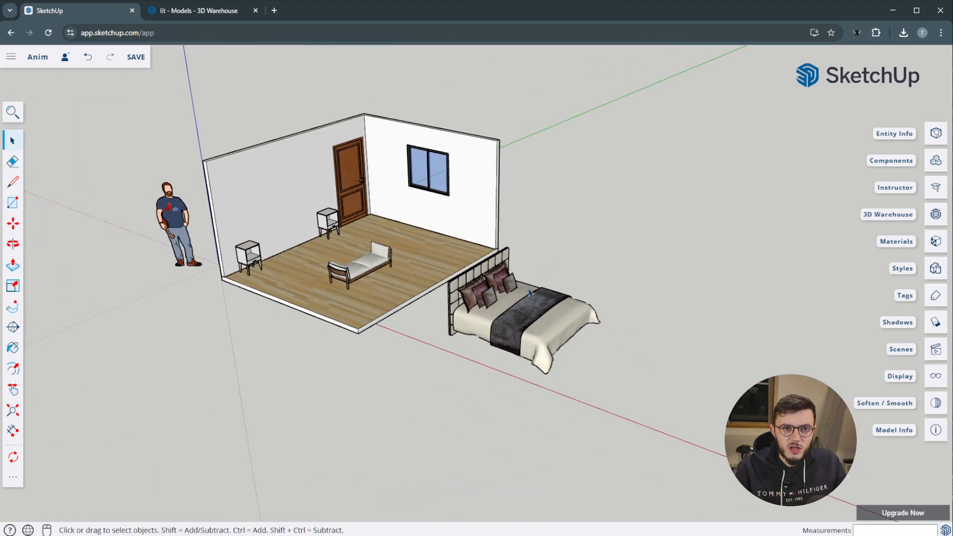
pyautogui.scroll(3, 526, 347)
pyautogui.moveTo(505, 276); pyautogui.dragTo(489, 298, button='middle')
pyautogui.scroll(-2, 538, 297)
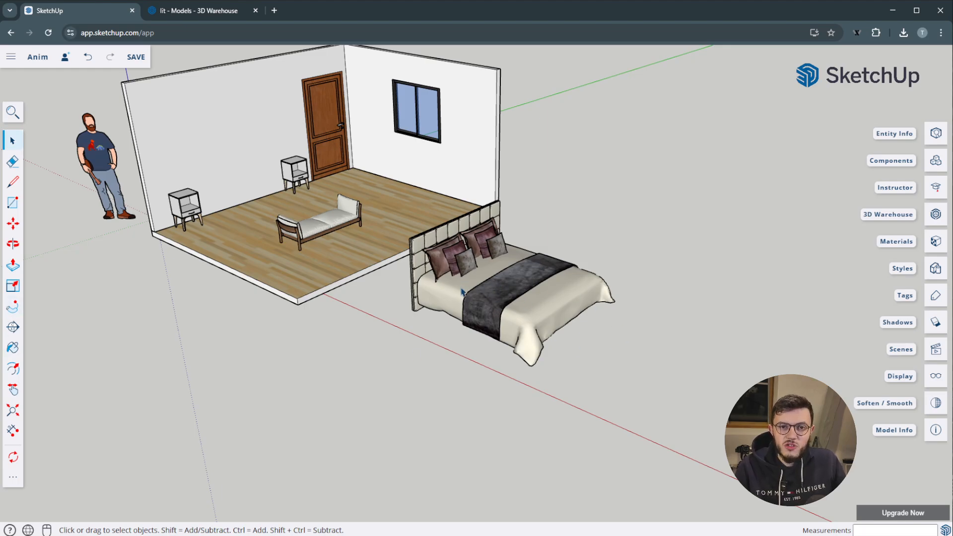
pyautogui.scroll(2, 461, 289)
pyautogui.scroll(-2, 505, 330)
pyautogui.scroll(2, 506, 279)
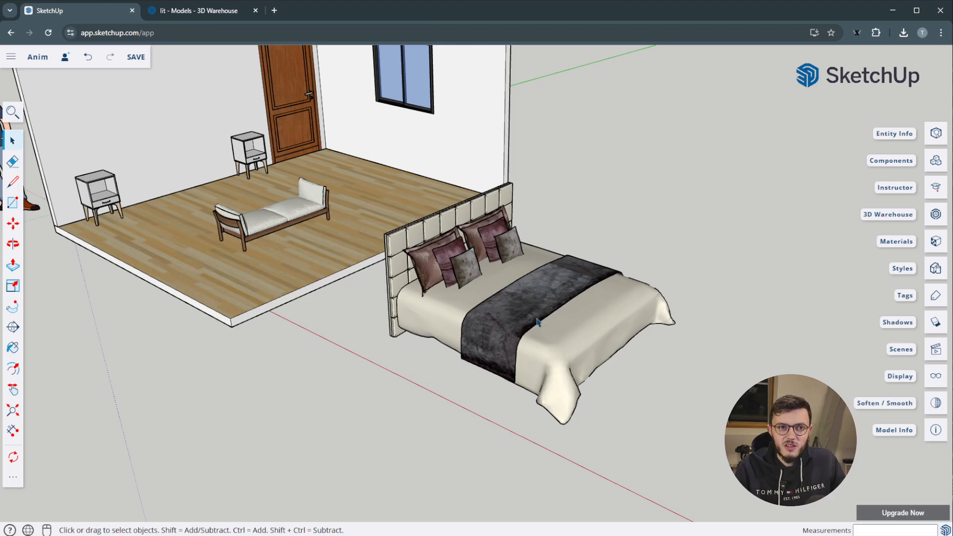
pyautogui.moveTo(537, 318); pyautogui.dragTo(526, 315, button='middle')
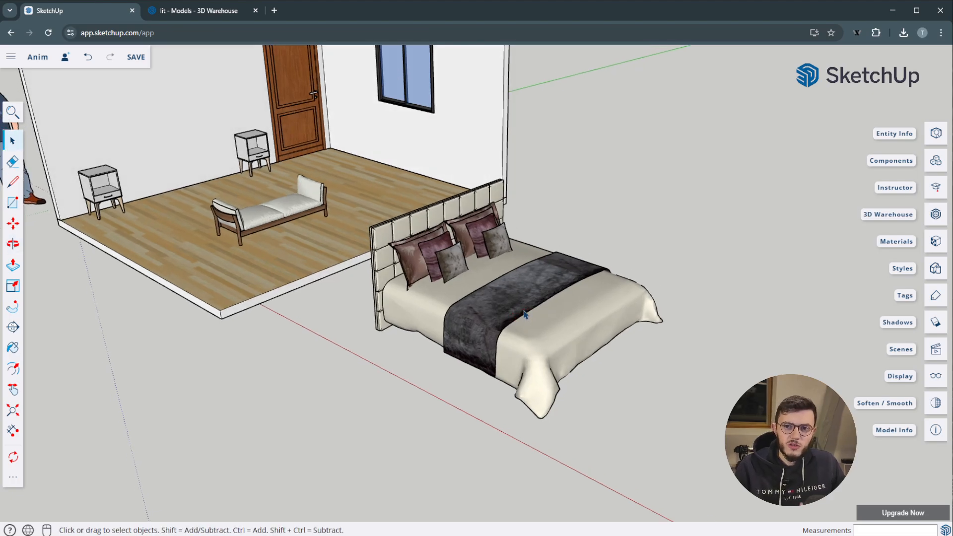